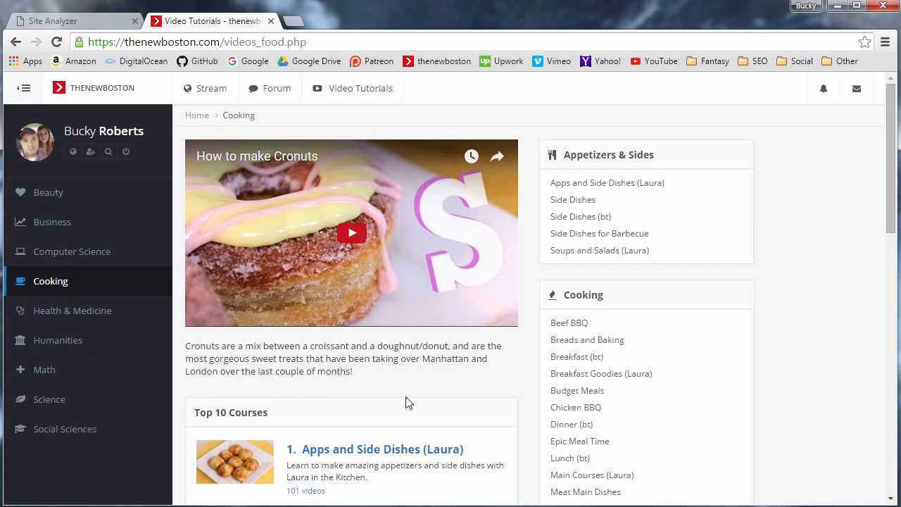
Review the featured video description on the Cooking page and open the Apps and Side Dishes course
scroll(416, 331, "down", 1)
left_click_drag(364, 304, 185, 276)
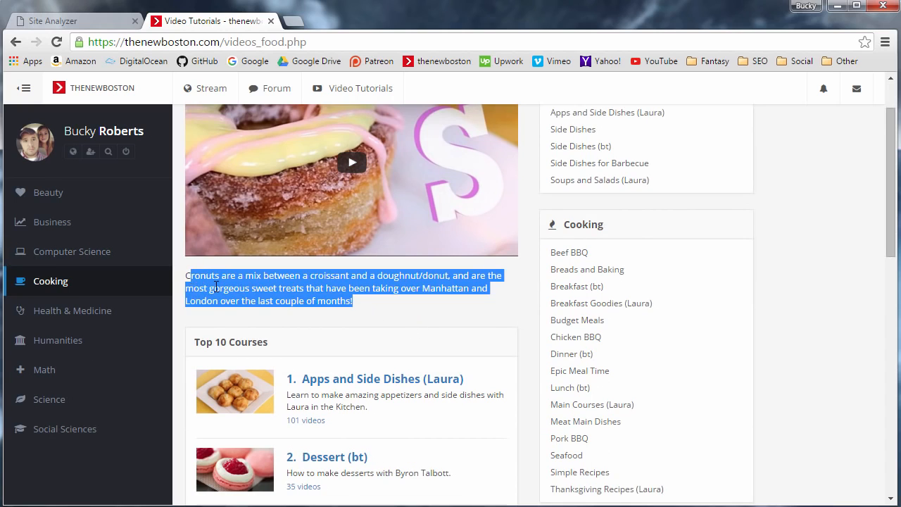
left_click(188, 276)
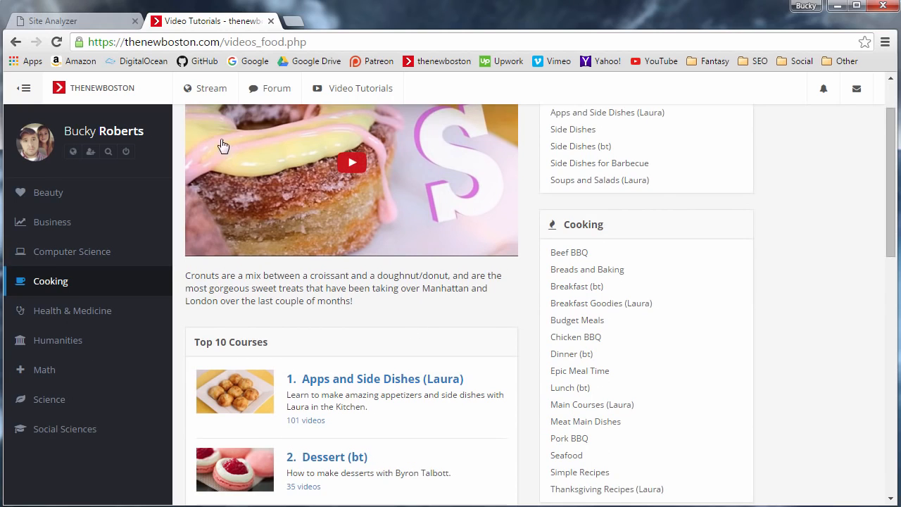
scroll(224, 146, "up", 1)
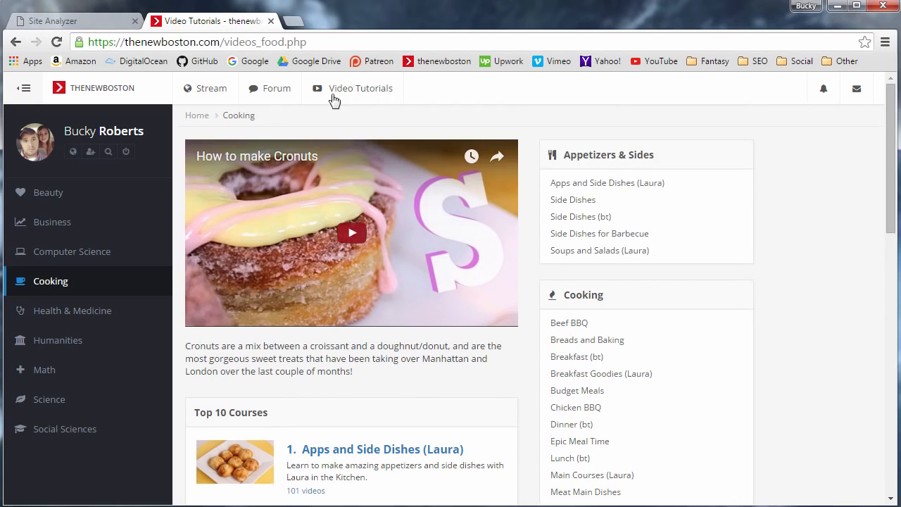
left_click(581, 201)
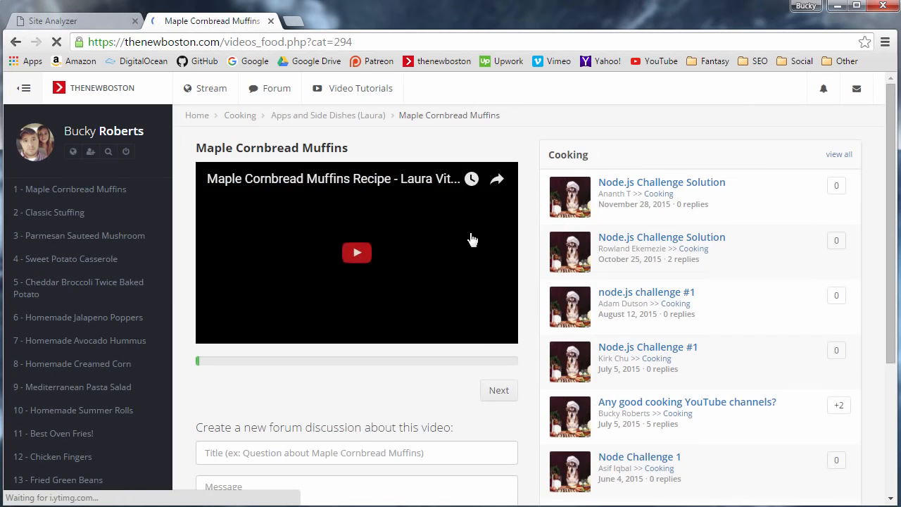
scroll(394, 276, "down", 4)
scroll(363, 298, "up", 4)
Browse the Computer Science video tutorials, view the Java Game Development course, and return to the category page
left_click(342, 90)
mouse_move(342, 90)
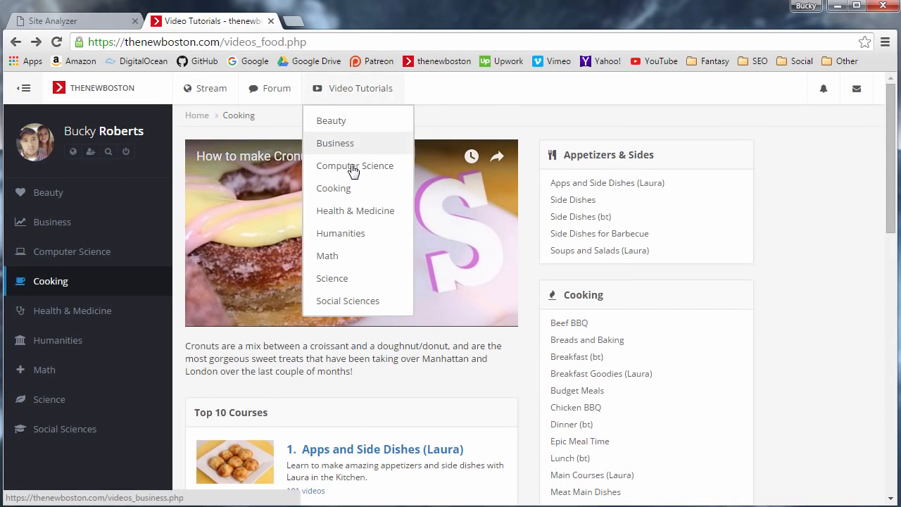
left_click(354, 171)
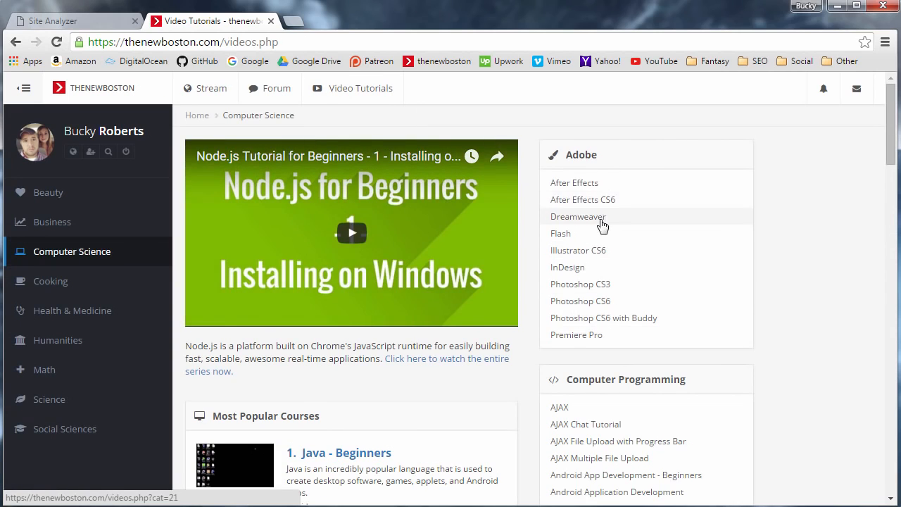
scroll(602, 282, "down", 6)
left_click(594, 290)
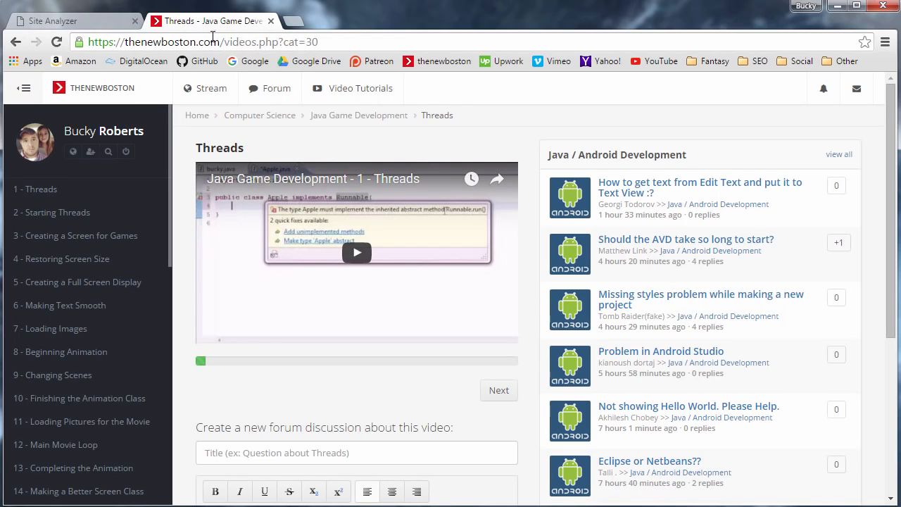
mouse_move(362, 95)
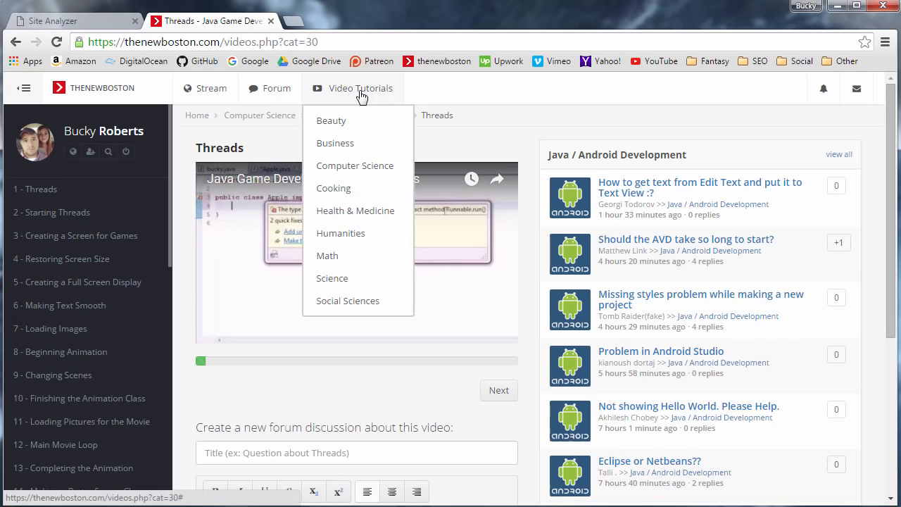
left_click(371, 166)
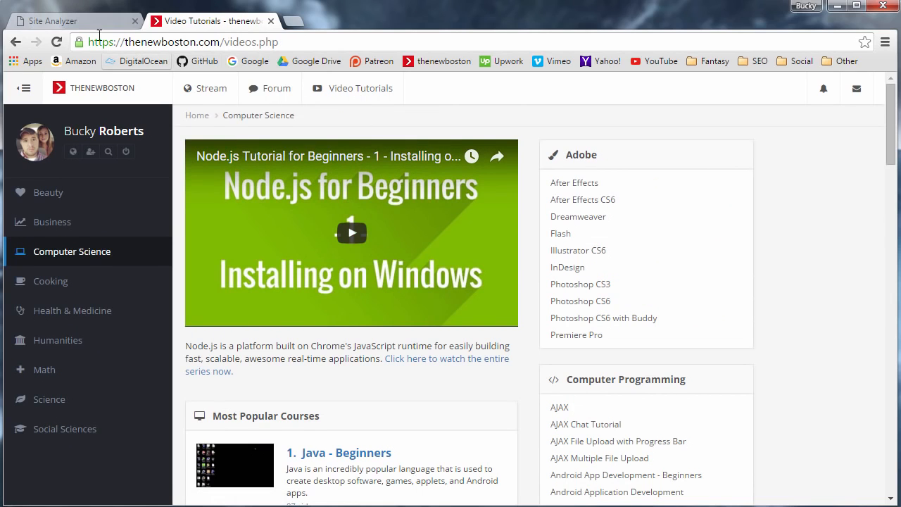
Examine the duplicate content charts in the Site Analyzer crawl report alongside the Computer Science tutorials page
left_click(97, 22)
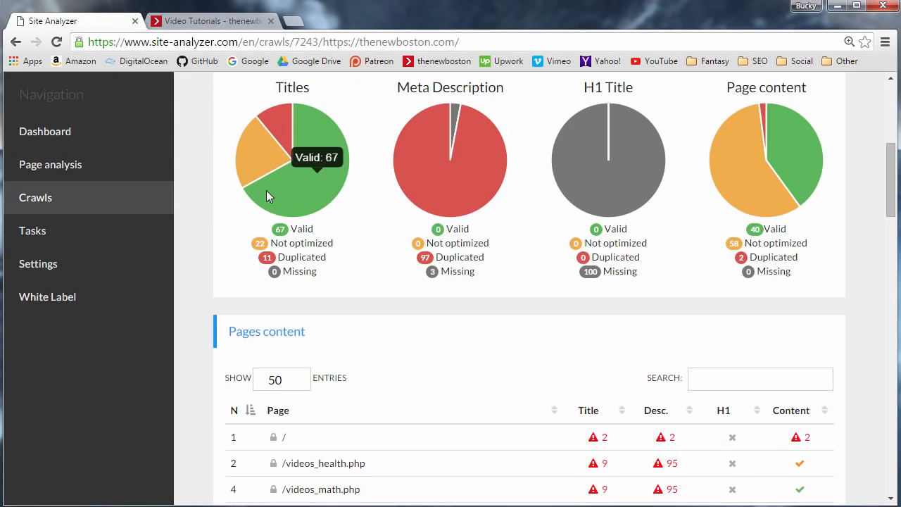
mouse_move(454, 191)
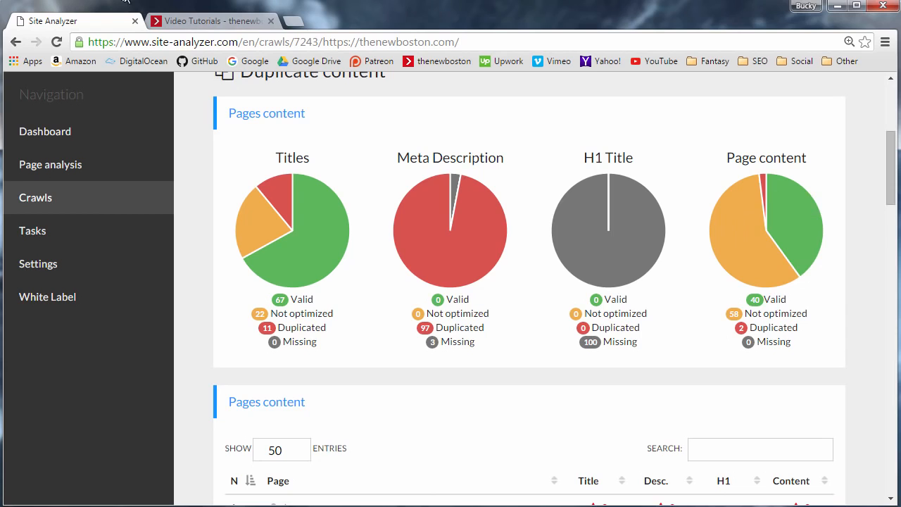
left_click(202, 22)
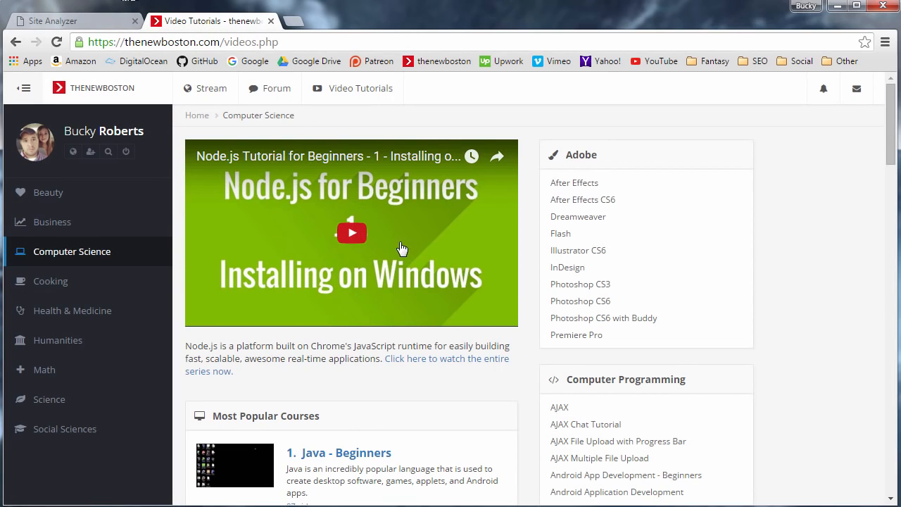
left_click(57, 22)
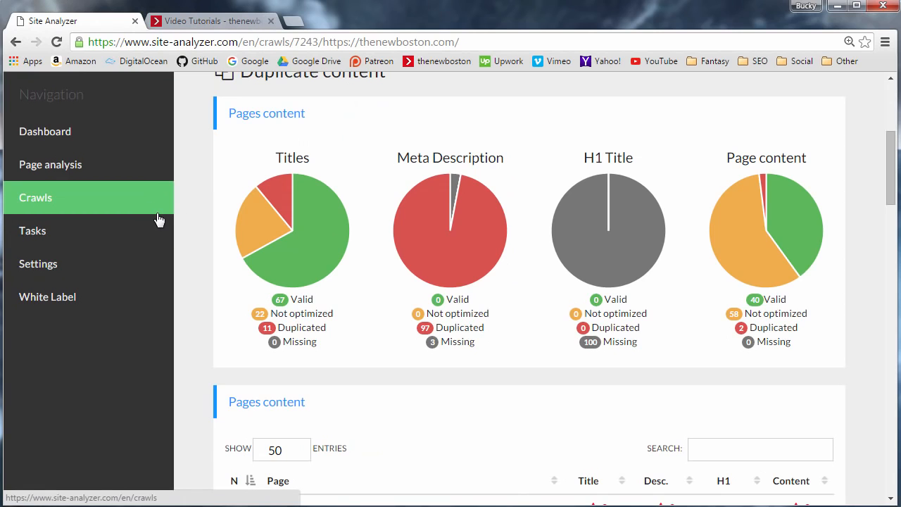
Check the duplicated title details for /videos_health.php in the report's Pages content table
scroll(160, 210, "down", 4)
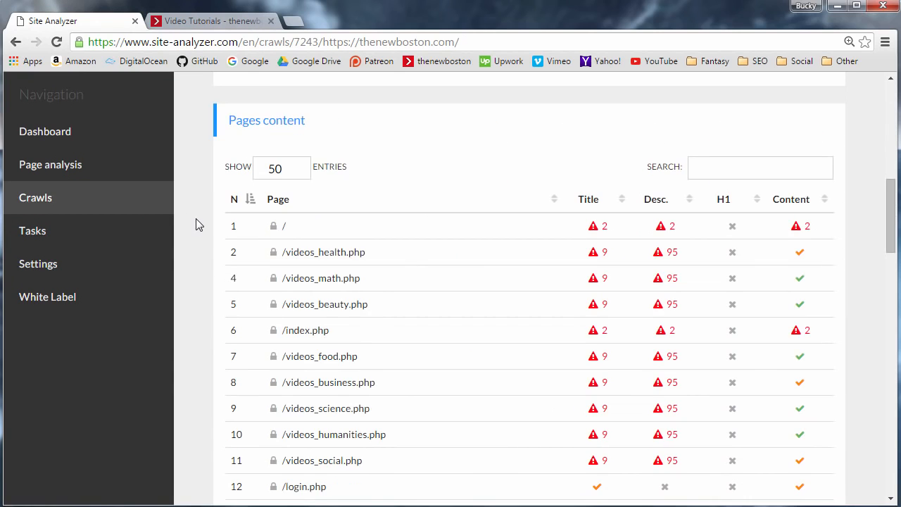
scroll(187, 164, "down", 1)
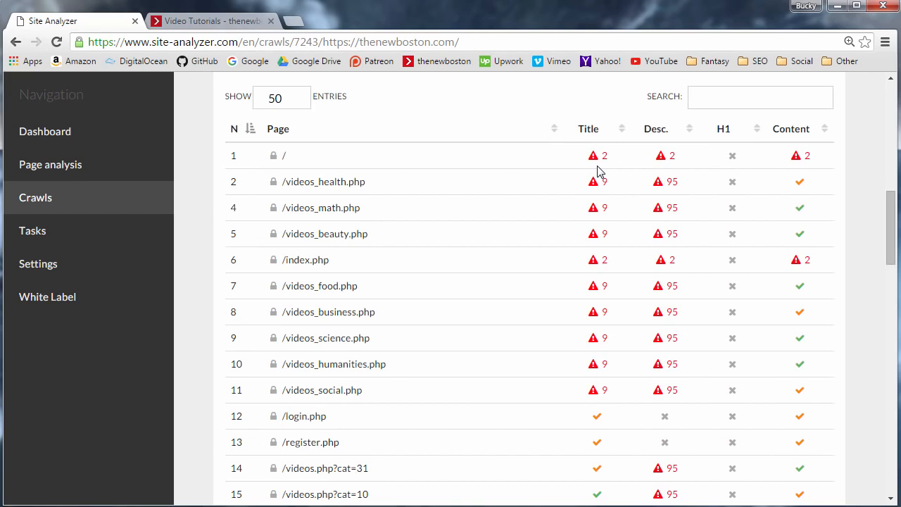
mouse_move(604, 159)
left_click_drag(367, 183, 282, 183)
left_click(319, 182)
mouse_move(597, 185)
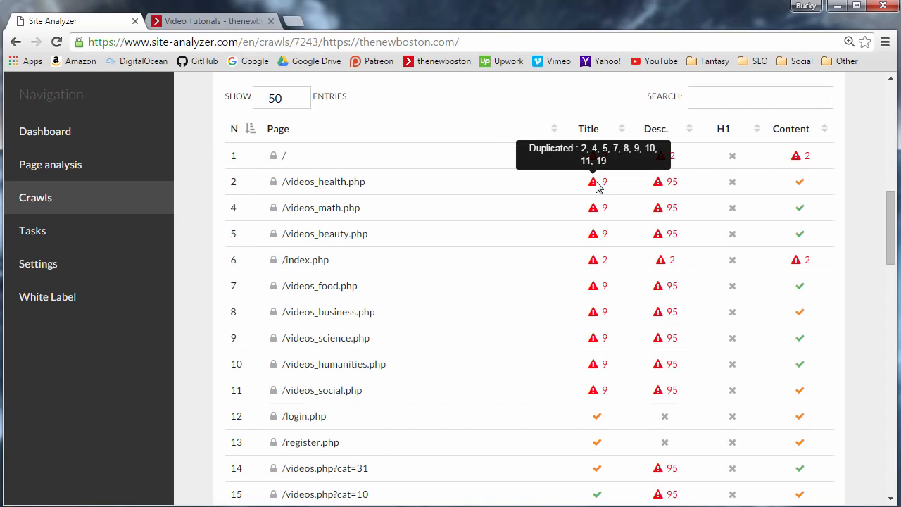
View the Health & Medicine tutorials page on thenewboston, then recheck its title duplicates in the Site Analyzer report
left_click(175, 28)
mouse_move(370, 89)
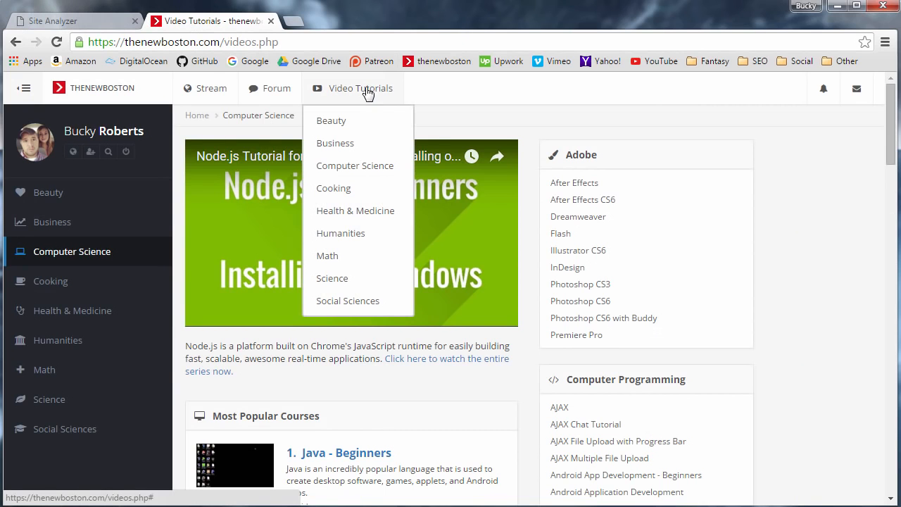
left_click(369, 210)
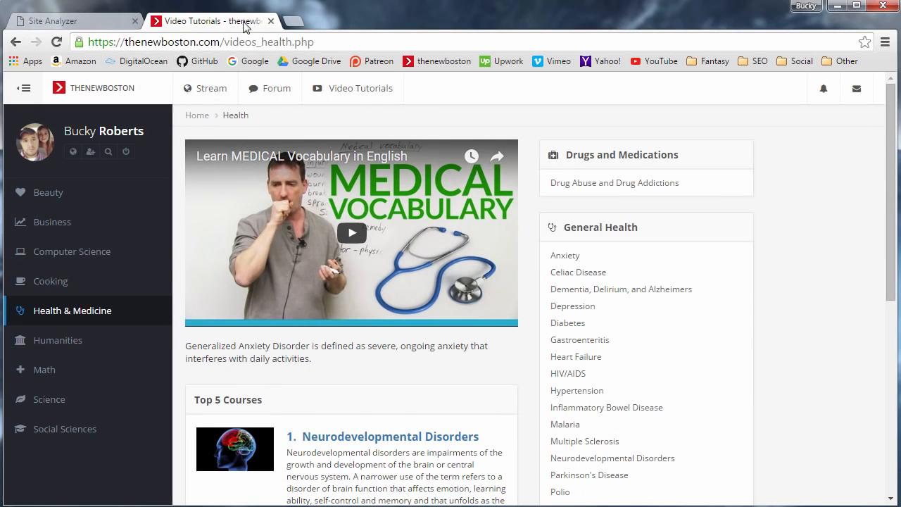
left_click(76, 27)
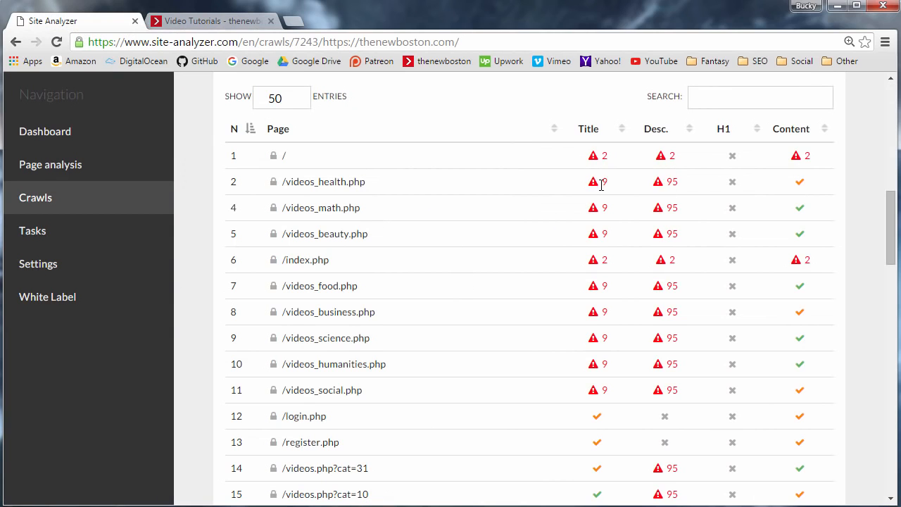
mouse_move(594, 187)
Compare the /videos_health.php, /videos_math.php and /videos_beauty.php rows with the page title shown on the thenewboston site
left_click_drag(359, 183, 278, 182)
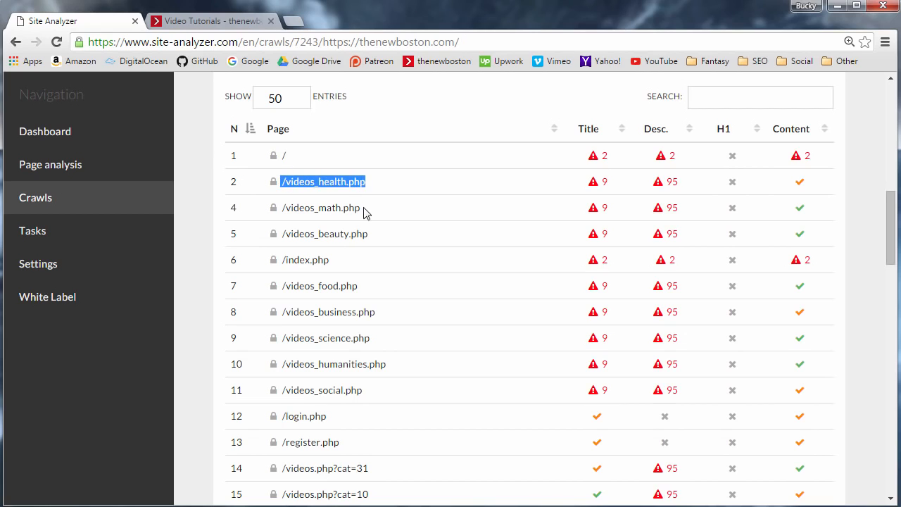
left_click_drag(364, 208, 283, 209)
left_click_drag(377, 235, 289, 241)
left_click(338, 197)
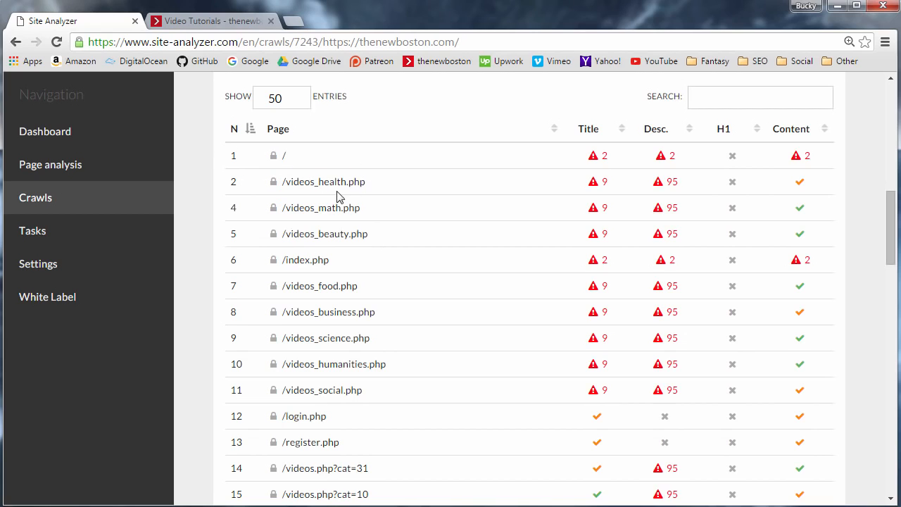
left_click_drag(366, 209, 289, 216)
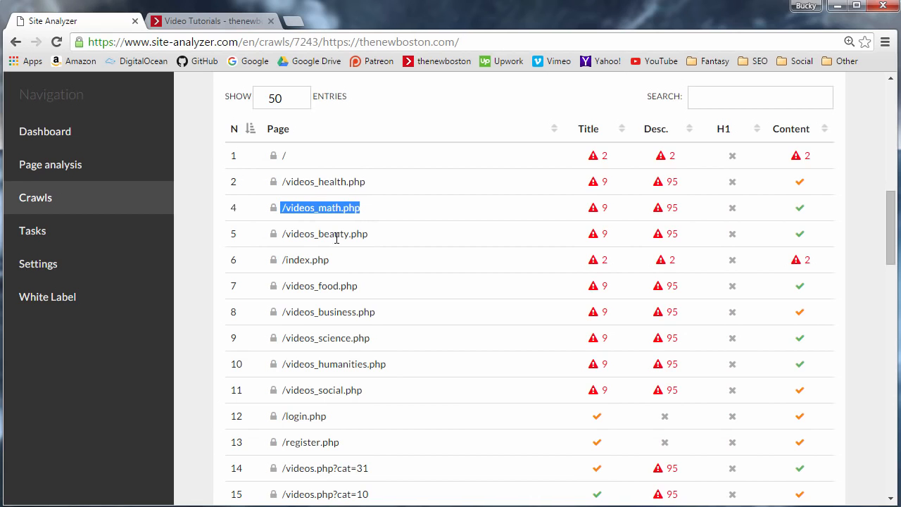
left_click_drag(373, 236, 280, 236)
left_click(308, 232)
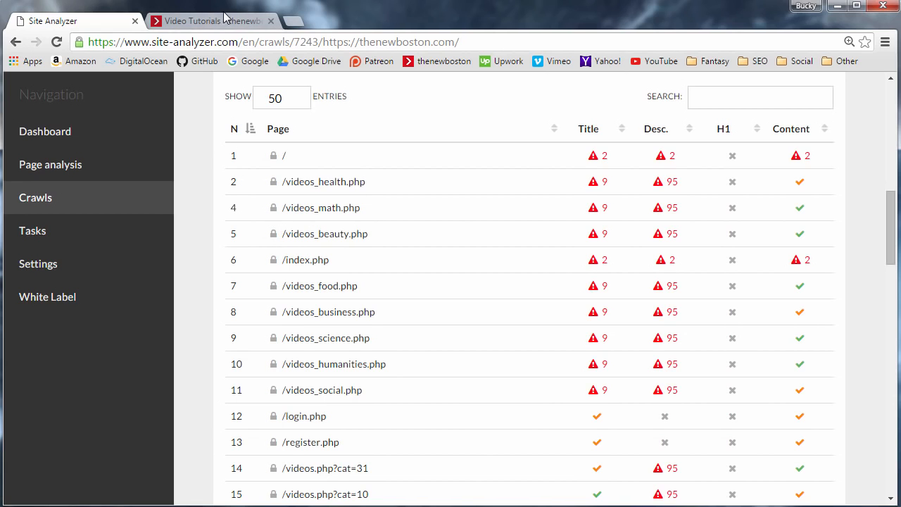
left_click(218, 24)
left_click(117, 29)
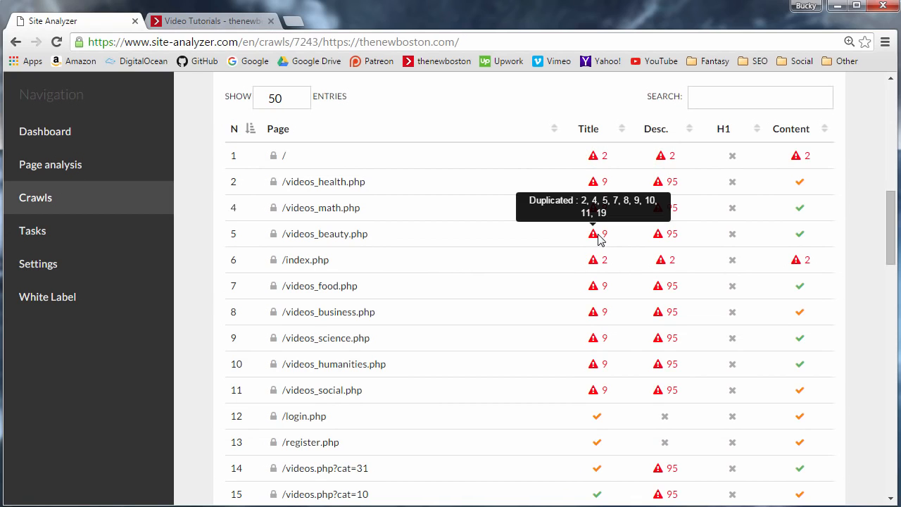
Examine the Title, Desc., H1 and Content flags across the pages in the duplicate content table
scroll(616, 310, "down", 2)
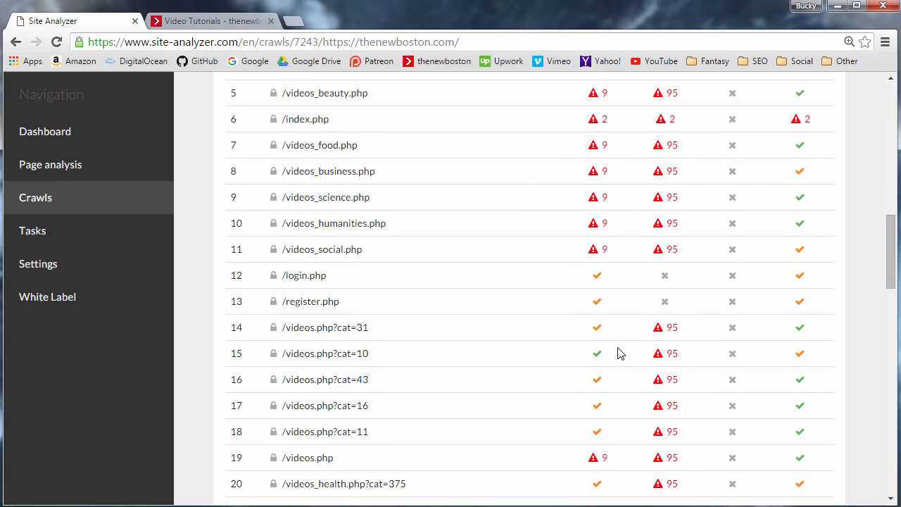
scroll(617, 345, "up", 3)
scroll(674, 316, "down", 2)
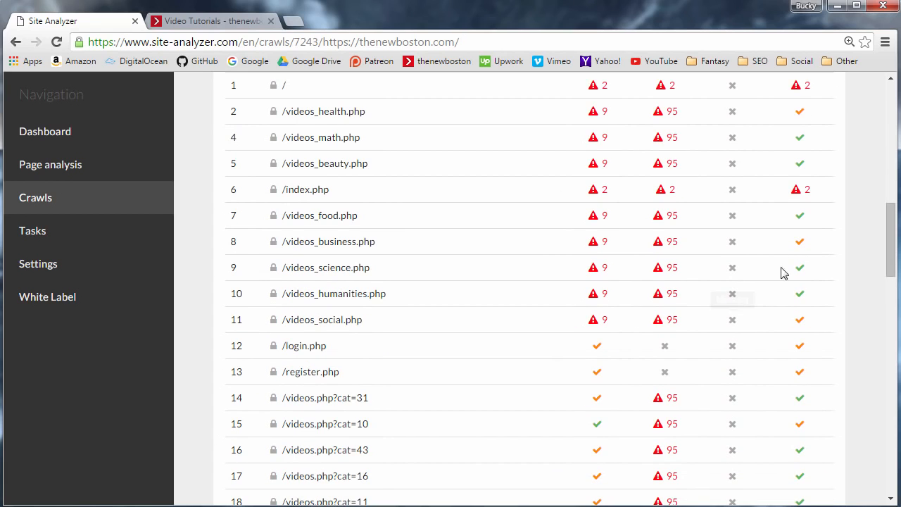
scroll(630, 261, "up", 1)
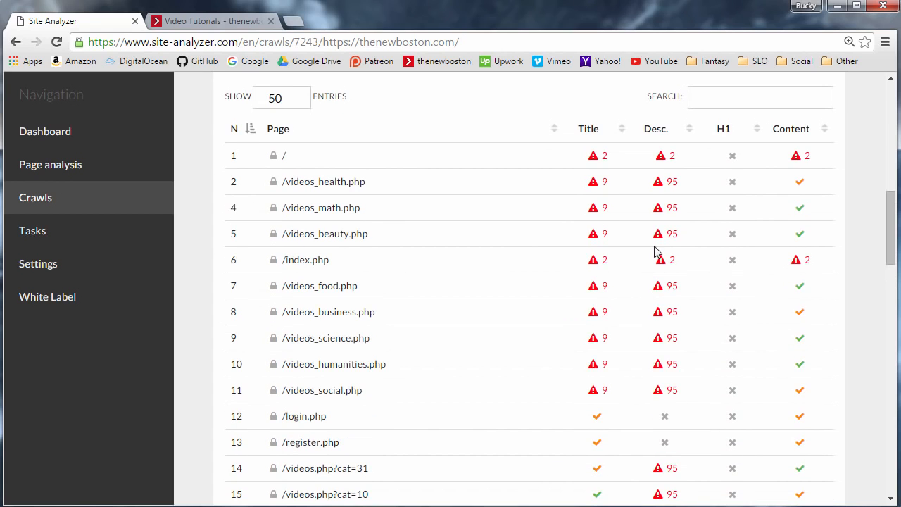
scroll(616, 282, "down", 3)
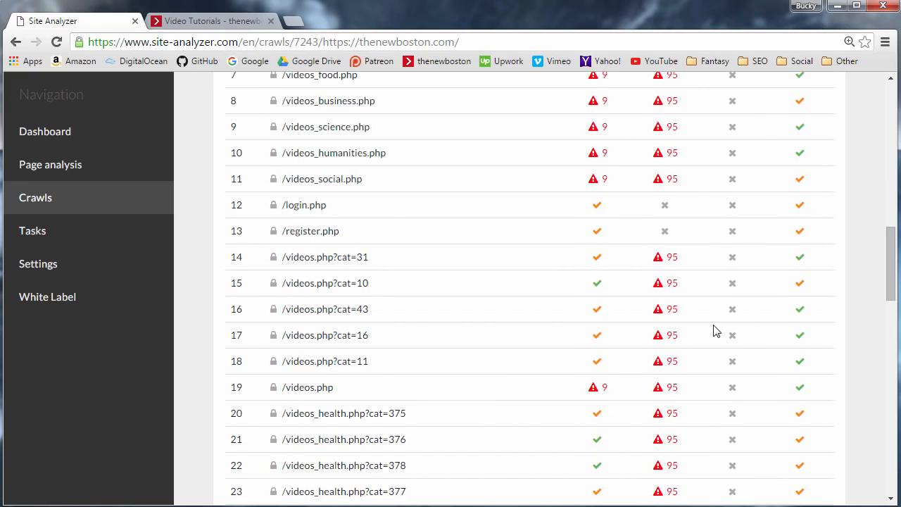
scroll(626, 389, "up", 4)
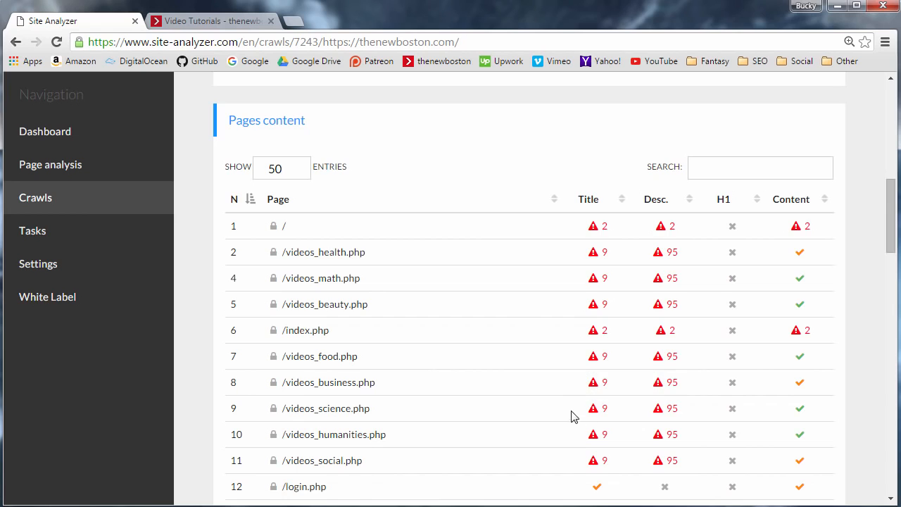
scroll(575, 416, "up", 3)
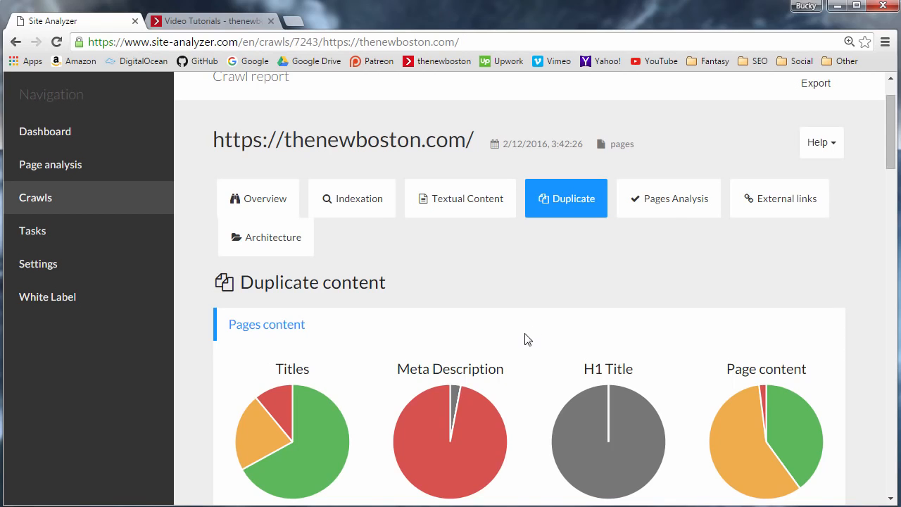
Open the crawl report's Pages Analysis section and examine its lists of critical errors and warnings
left_click(660, 200)
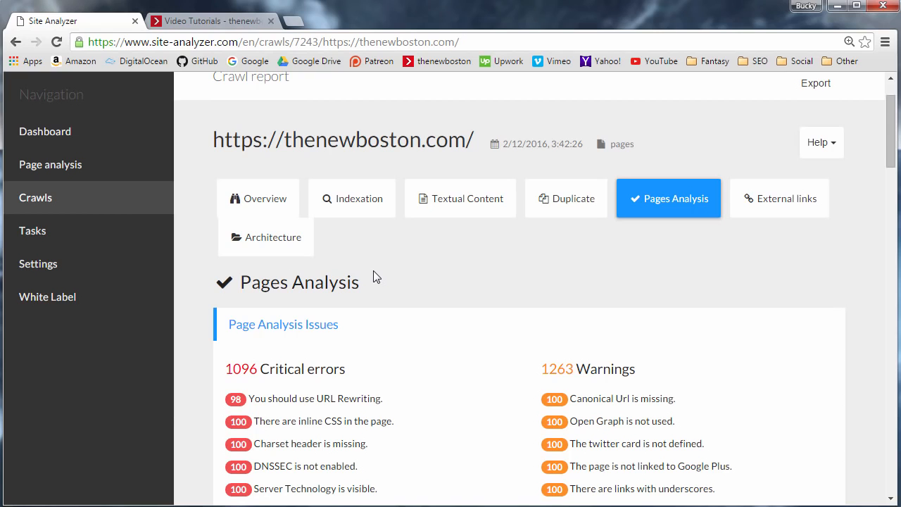
scroll(373, 275, "down", 2)
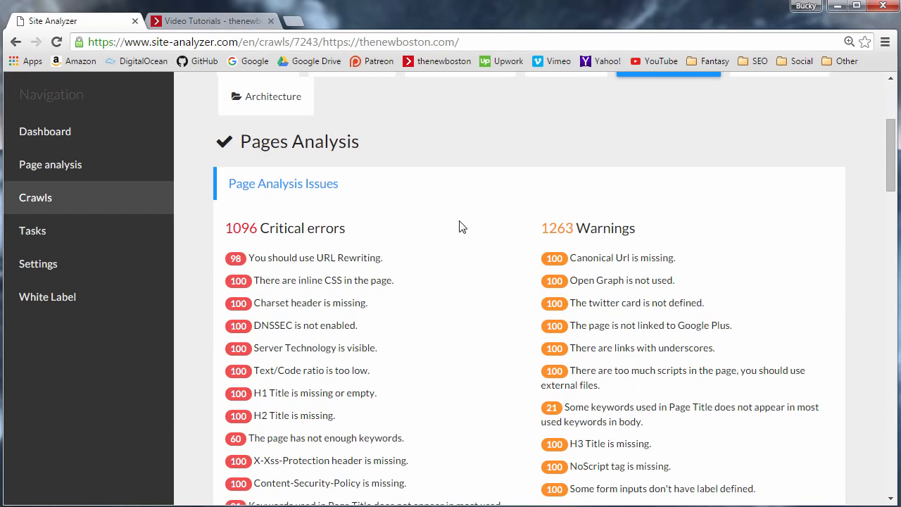
scroll(462, 227, "down", 2)
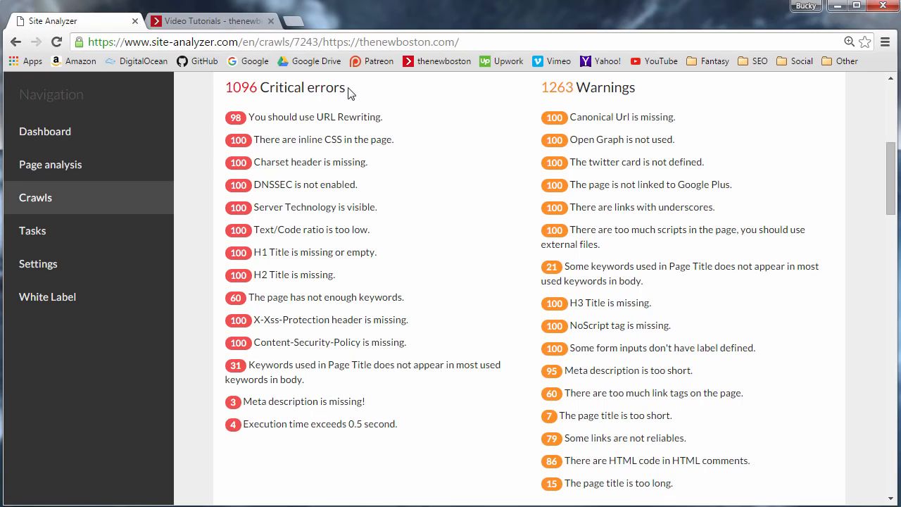
left_click_drag(348, 90, 262, 89)
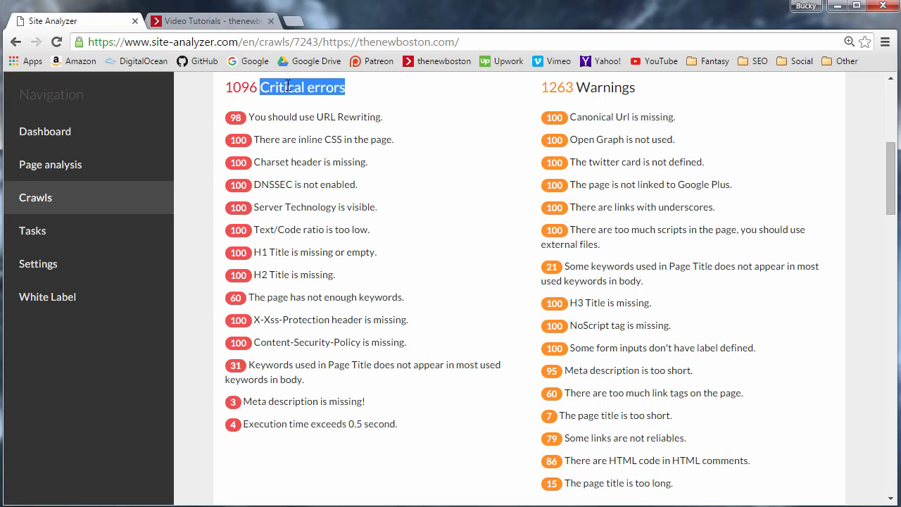
left_click(295, 85)
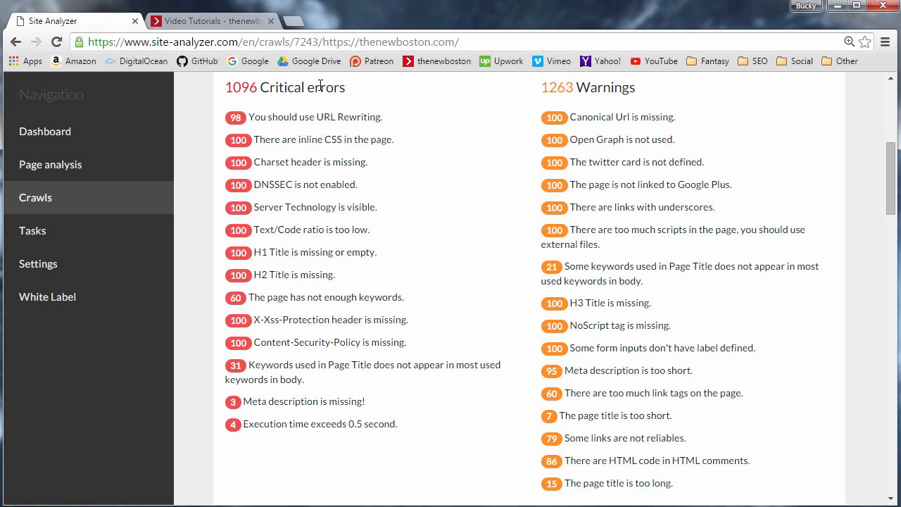
Examine the Warnings and Critical errors lists under Page Analysis Issues, highlighting each list's heading
double_click(597, 88)
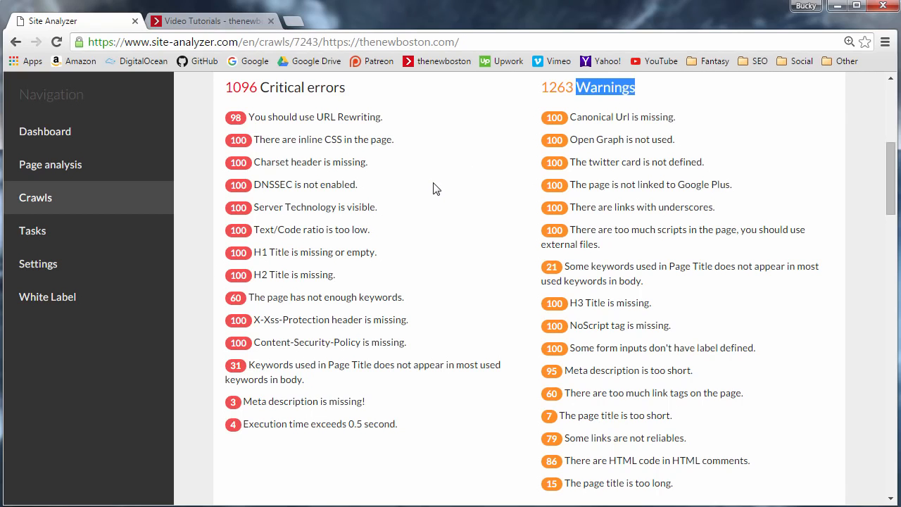
left_click_drag(260, 88, 349, 87)
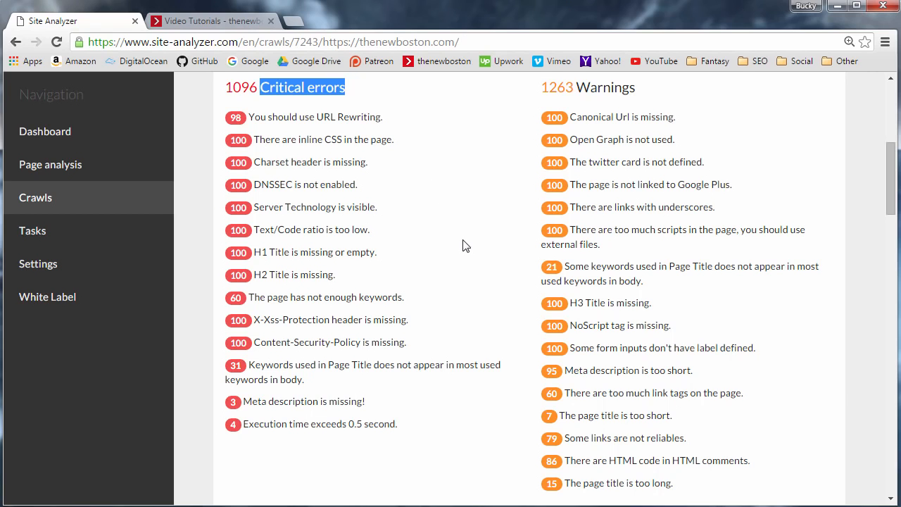
scroll(465, 246, "down", 5)
scroll(574, 228, "up", 6)
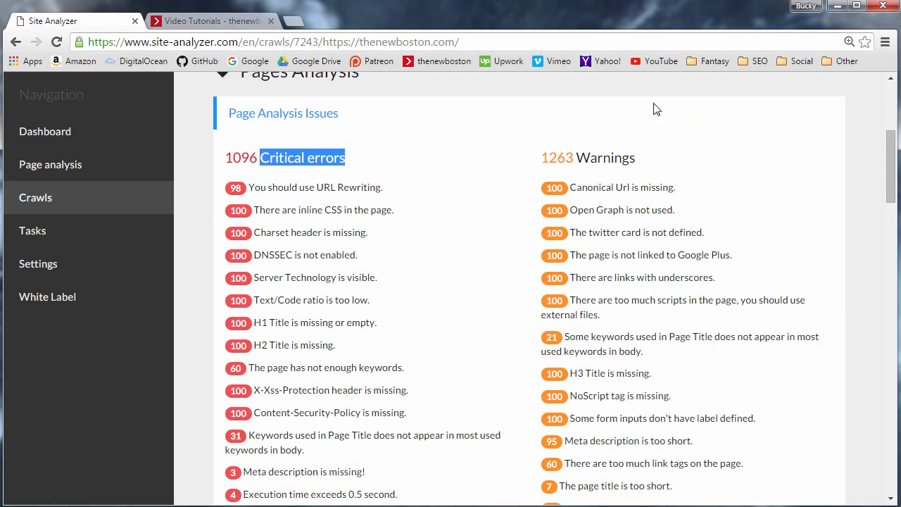
Review the Page Analysis scores table listing errors and SEO, content, design, performance and accessibility scores per page
scroll(551, 180, "down", 5)
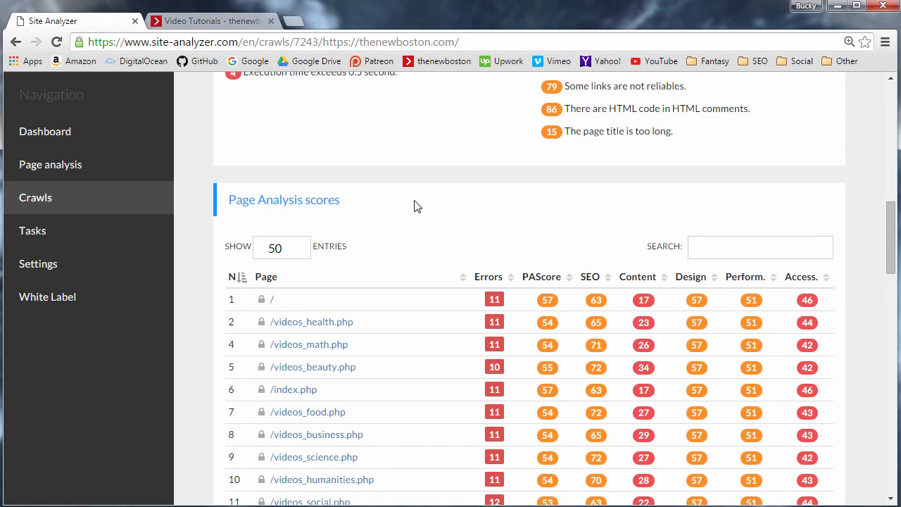
scroll(416, 204, "down", 1)
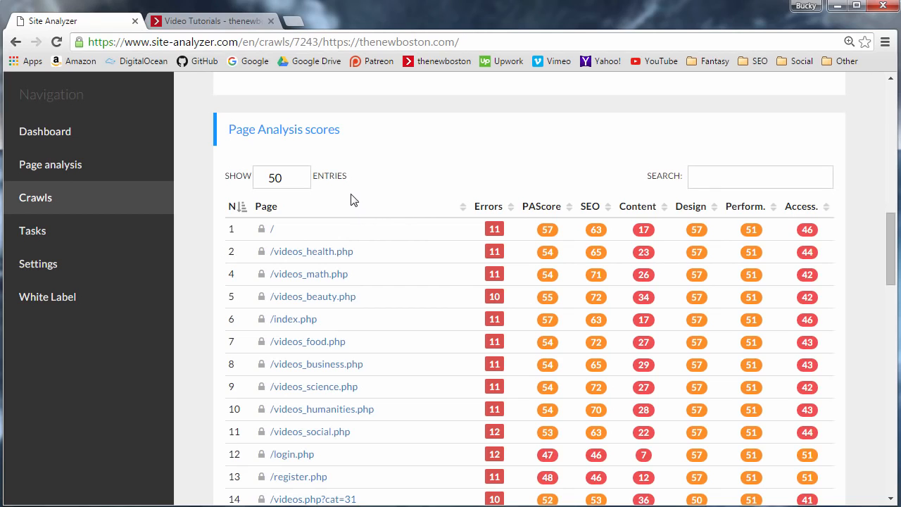
scroll(363, 211, "down", 2)
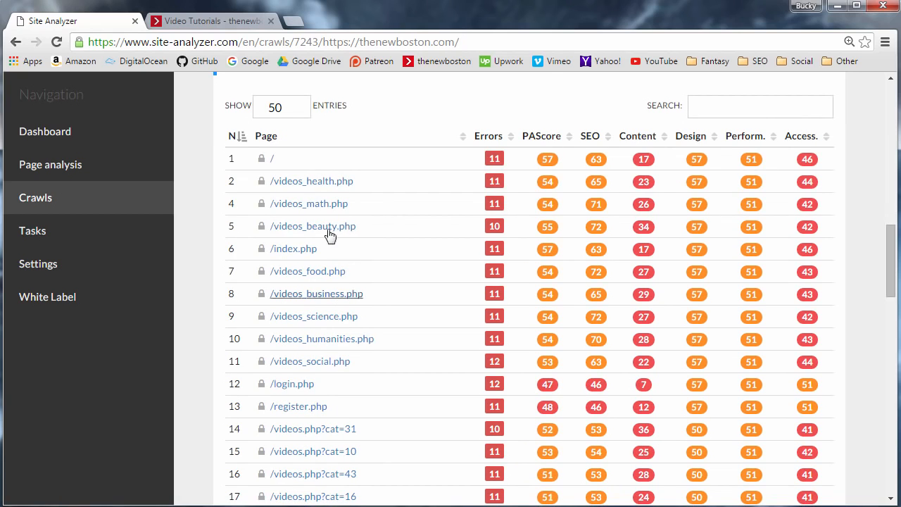
On the thenewboston site, view the forum, the "Should the AVD take so long to start?" topic, the Stream and the home page
left_click(208, 20)
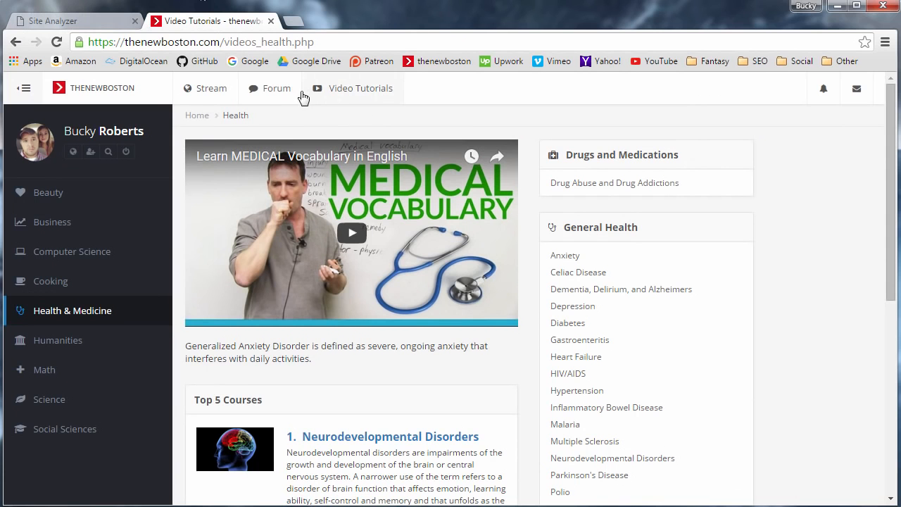
left_click(260, 102)
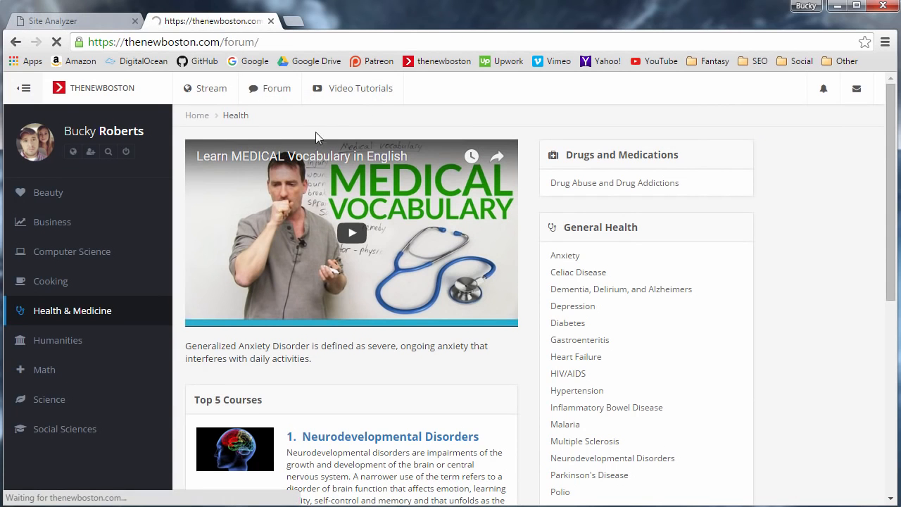
scroll(308, 208, "down", 3)
left_click(352, 241)
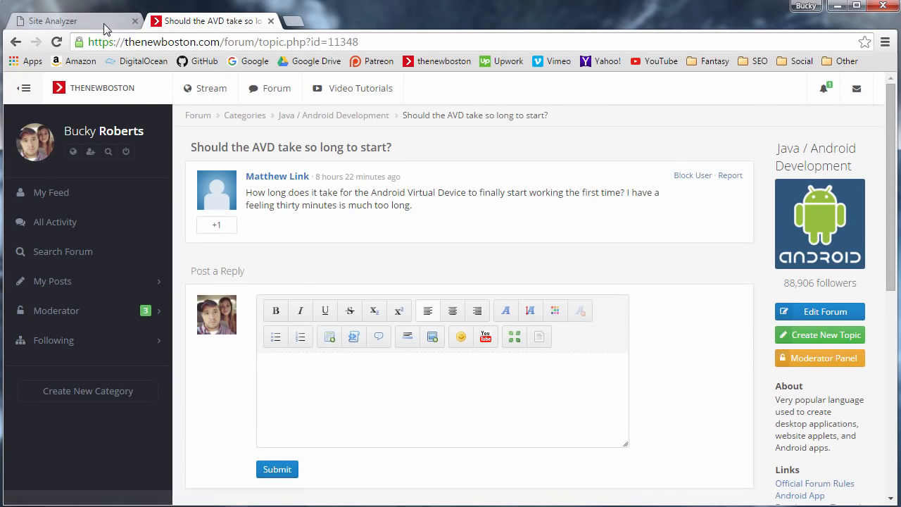
left_click(119, 91)
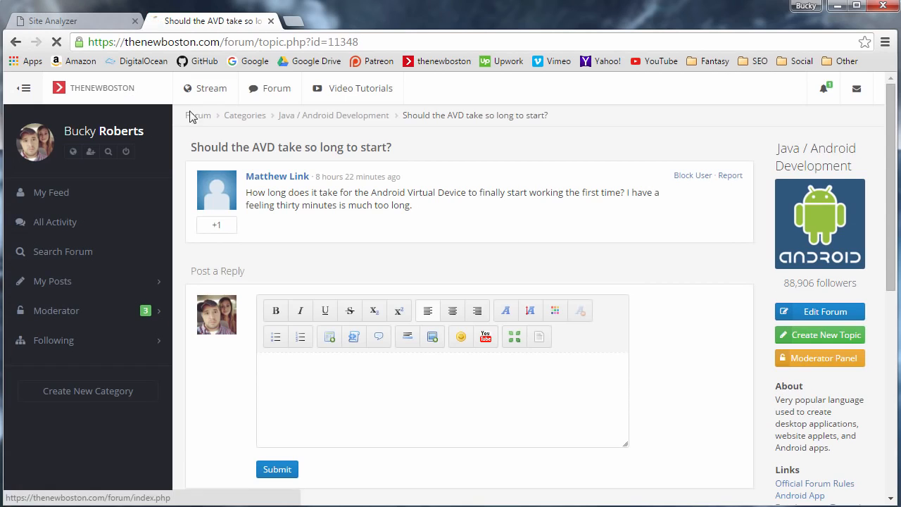
left_click(208, 92)
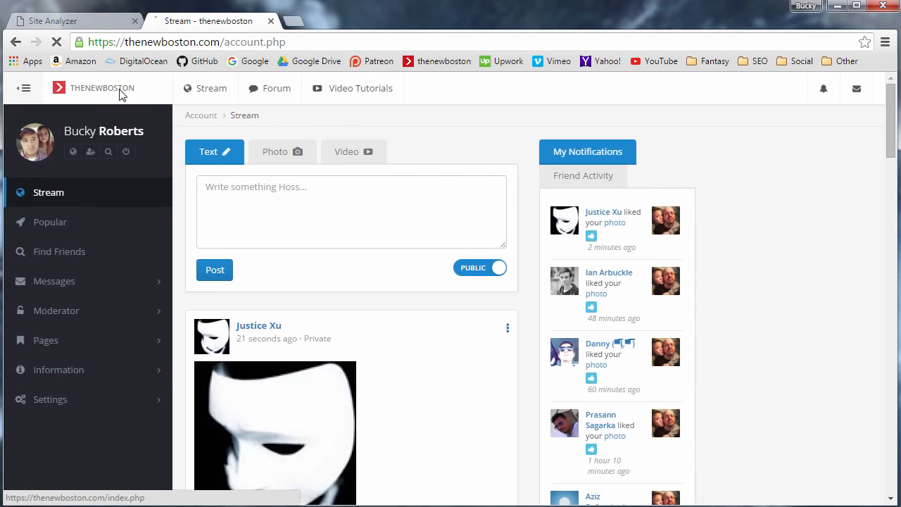
left_click(116, 92)
Return to the Site Analyzer report and look over the Pages Analysis scores and issues again
left_click(104, 23)
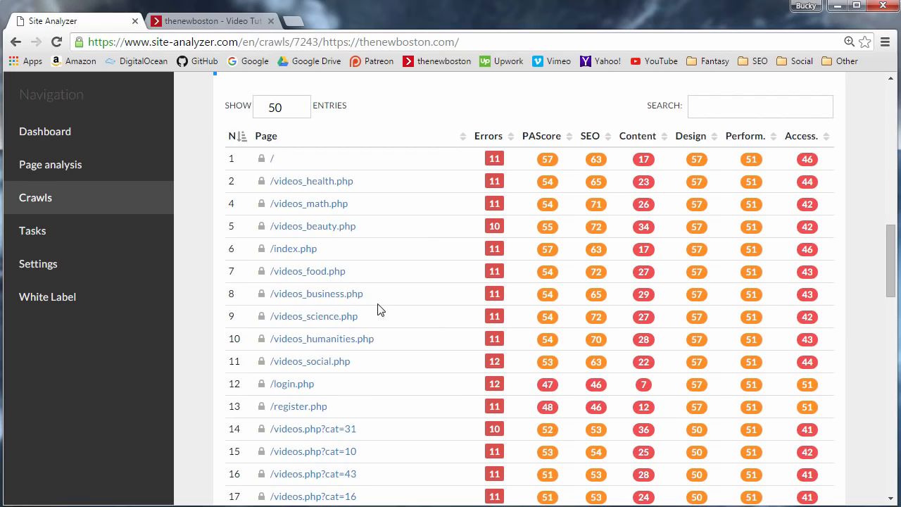
scroll(388, 312, "down", 11)
scroll(407, 318, "up", 15)
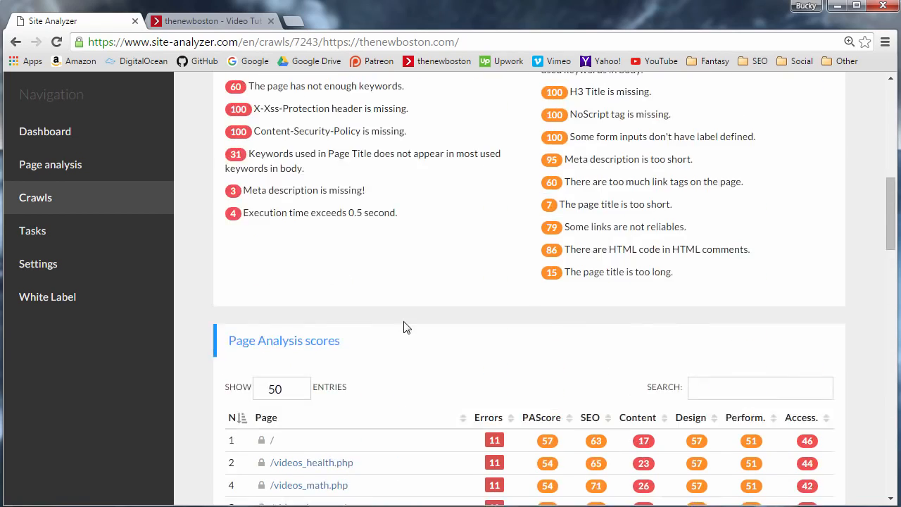
scroll(405, 328, "up", 12)
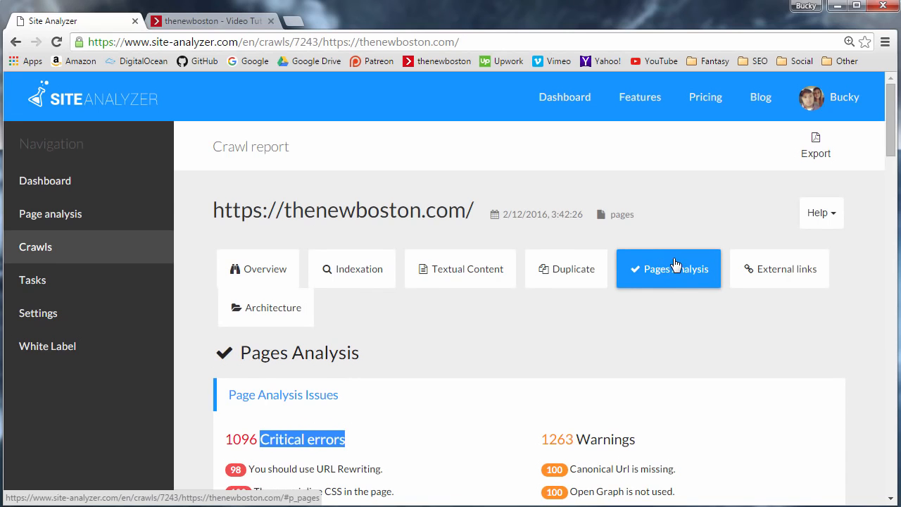
scroll(412, 338, "down", 2)
scroll(486, 309, "up", 2)
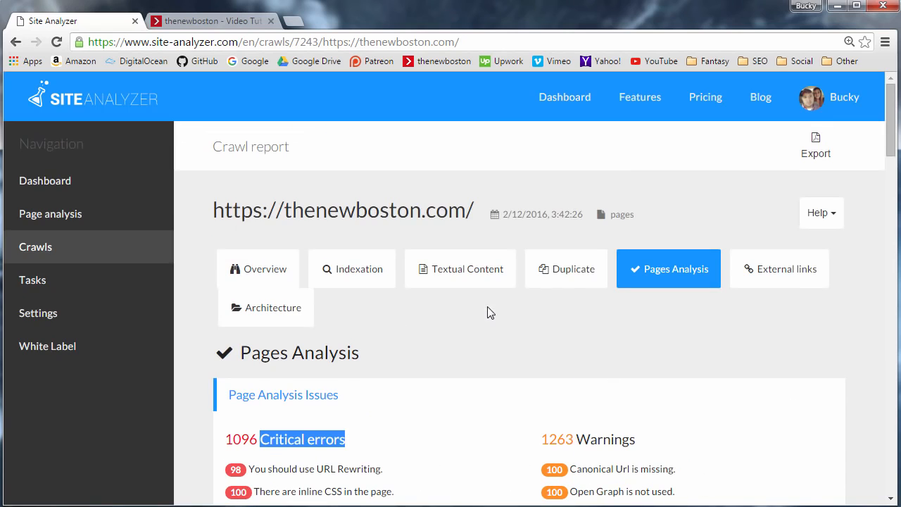
Open the crawl report's External links section and examine its overview and details table
left_click(798, 277)
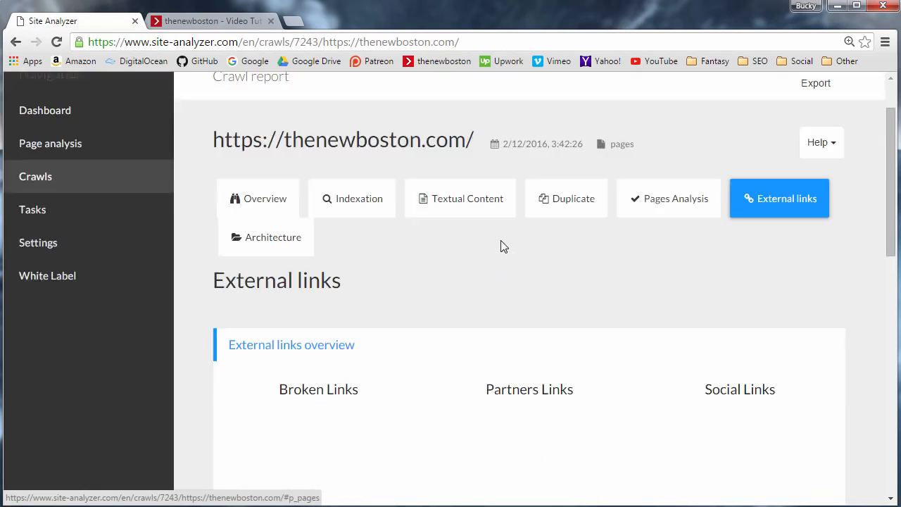
scroll(423, 226, "down", 3)
scroll(310, 172, "down", 6)
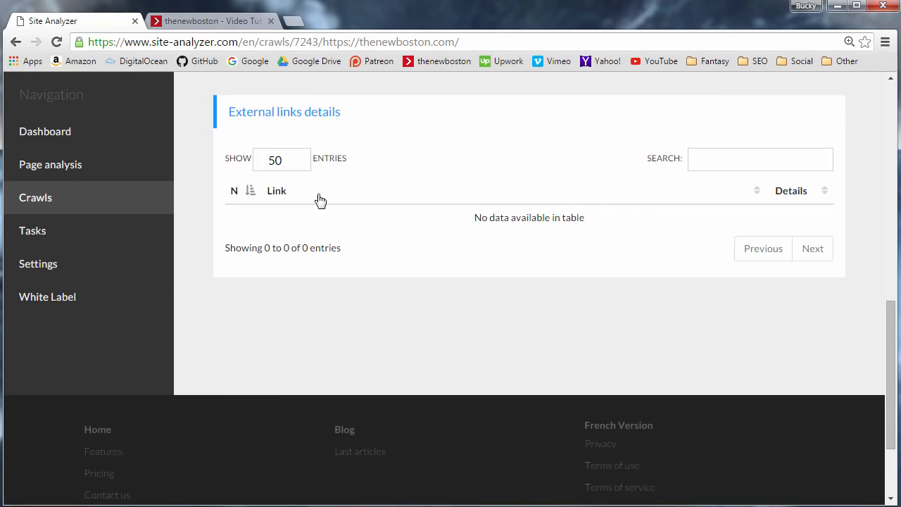
scroll(320, 201, "up", 10)
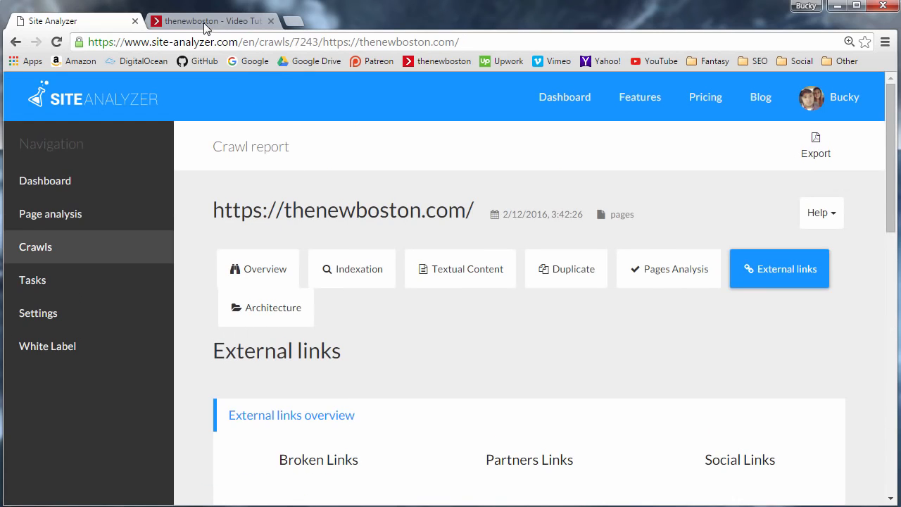
On the thenewboston home page, open the Java - Beginners course, then return and look over Brand New Courses
left_click(203, 23)
scroll(366, 263, "down", 2)
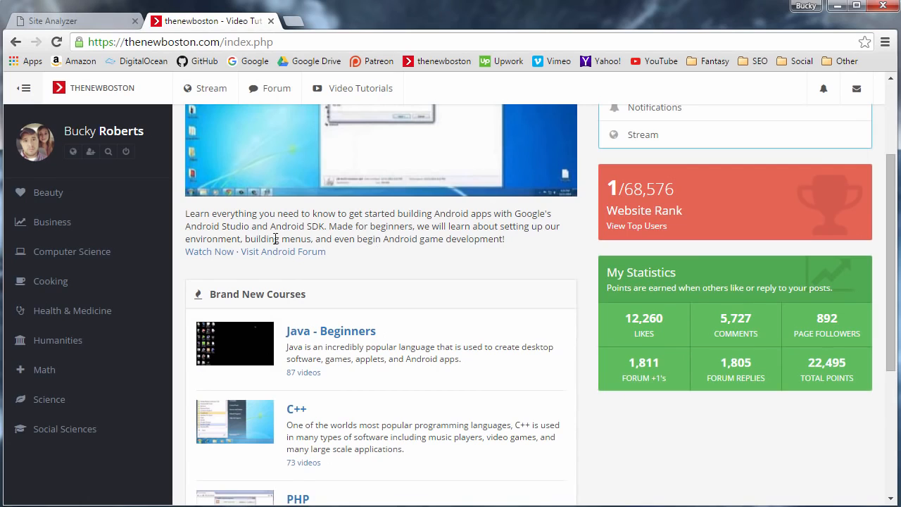
left_click(313, 337)
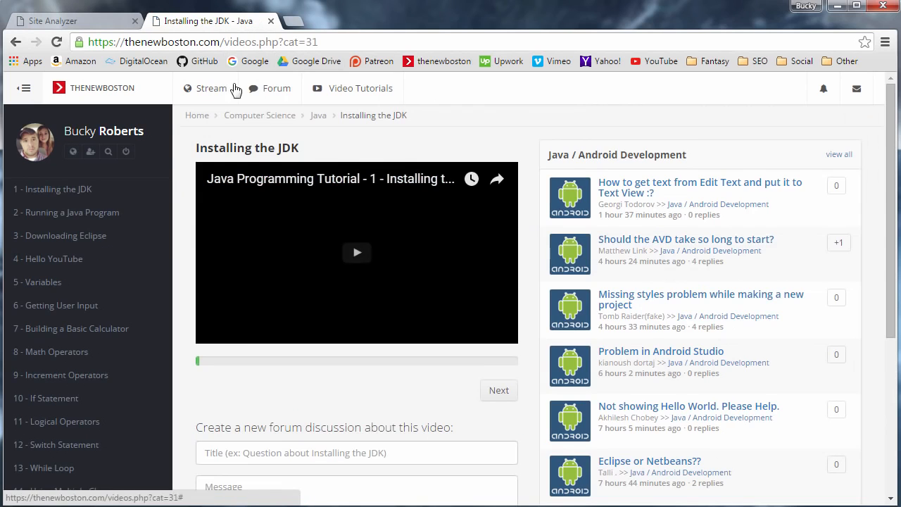
left_click(15, 42)
scroll(294, 201, "down", 1)
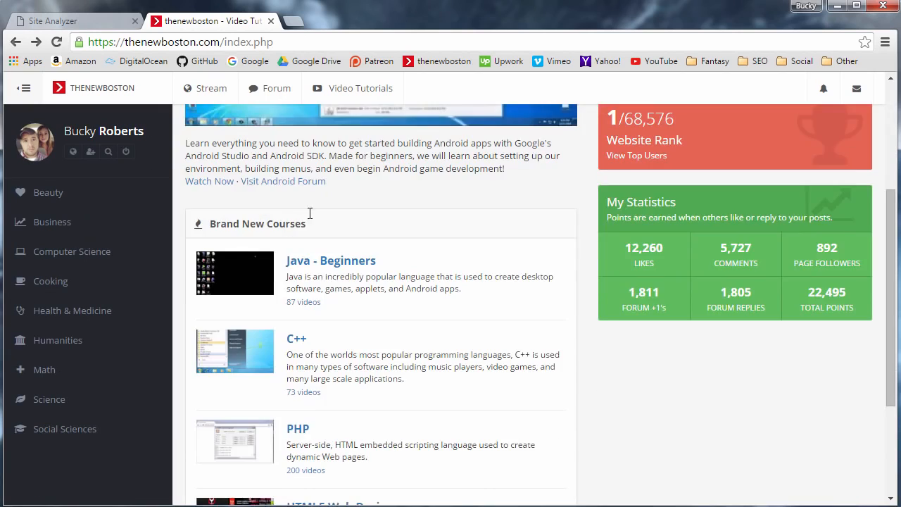
scroll(310, 214, "up", 3)
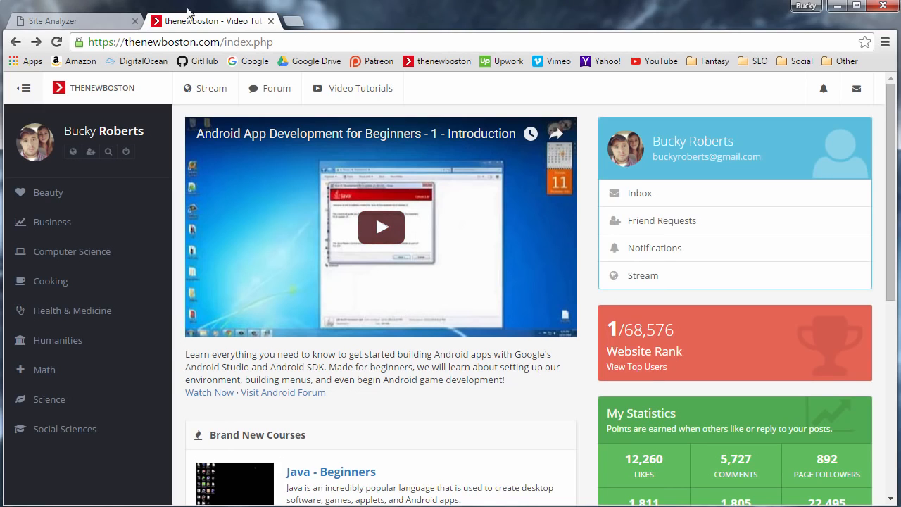
Switch back to Site Analyzer and recheck the broken, partner and social link figures in External links
left_click(89, 26)
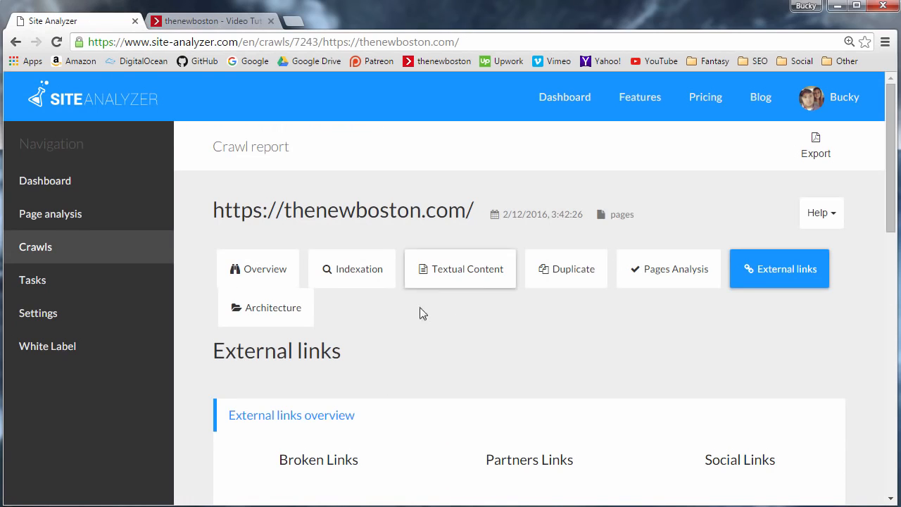
scroll(489, 232, "down", 2)
scroll(464, 243, "down", 6)
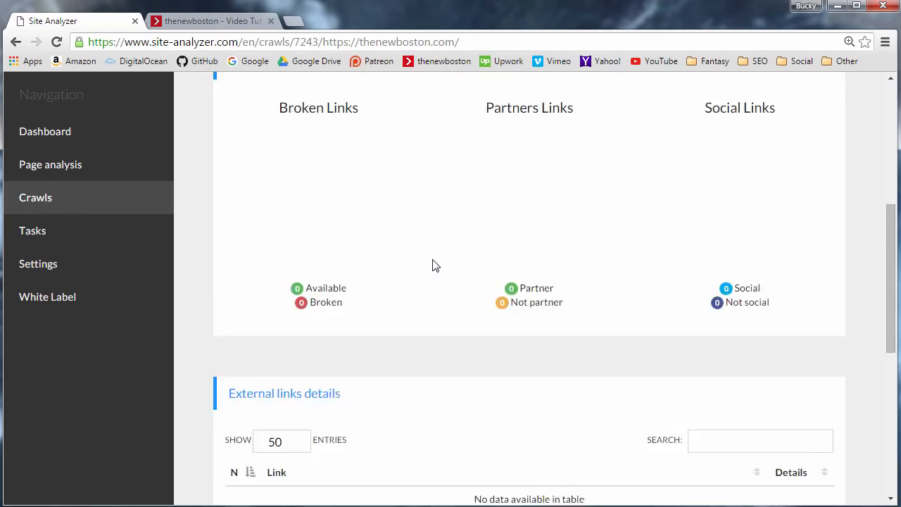
scroll(438, 279, "up", 7)
scroll(437, 282, "up", 1)
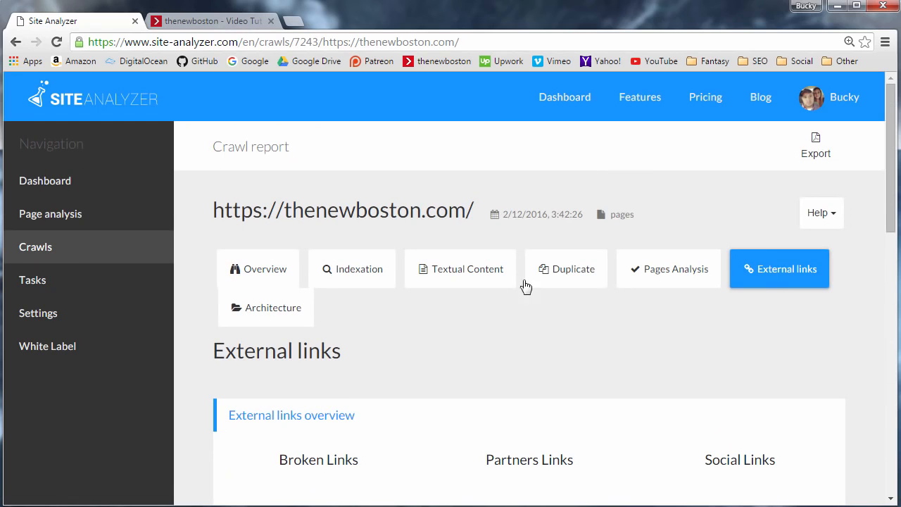
Open the crawl report's Architecture section and examine the Directory Mapping diagram
left_click(272, 307)
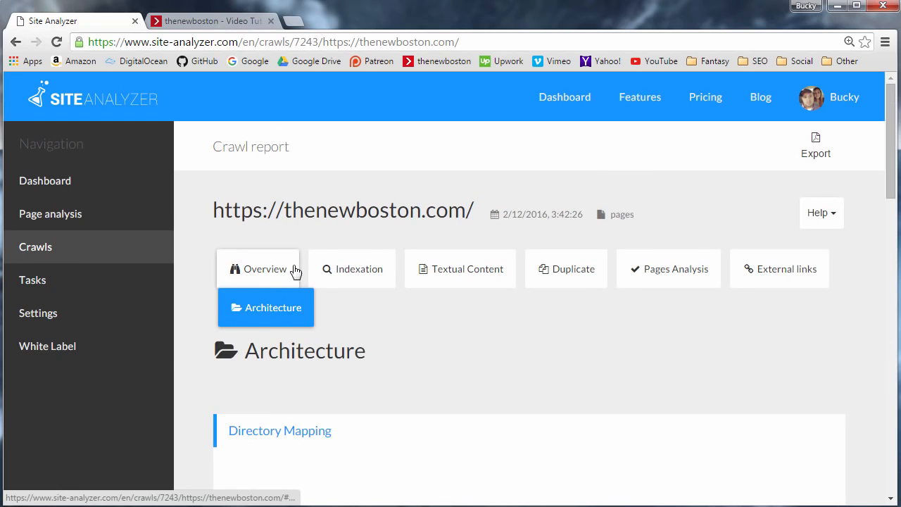
scroll(388, 228, "down", 8)
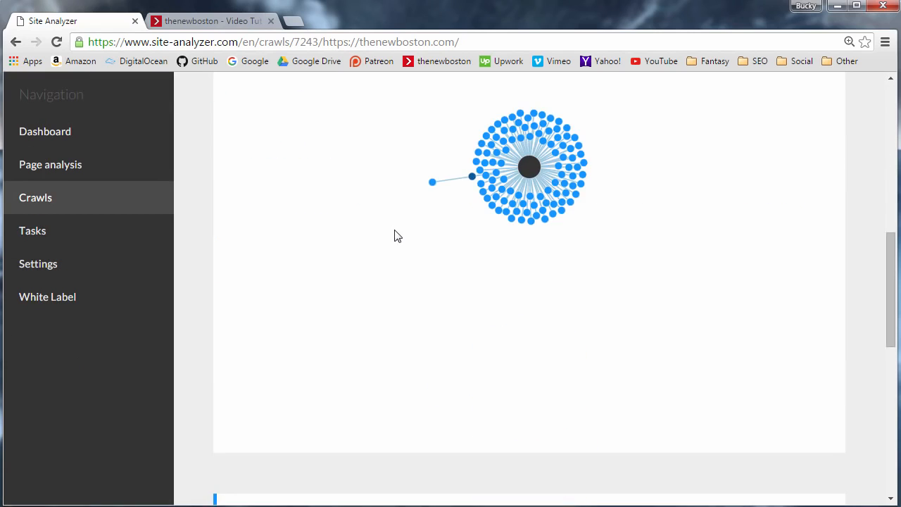
scroll(405, 243, "up", 2)
scroll(444, 261, "down", 1)
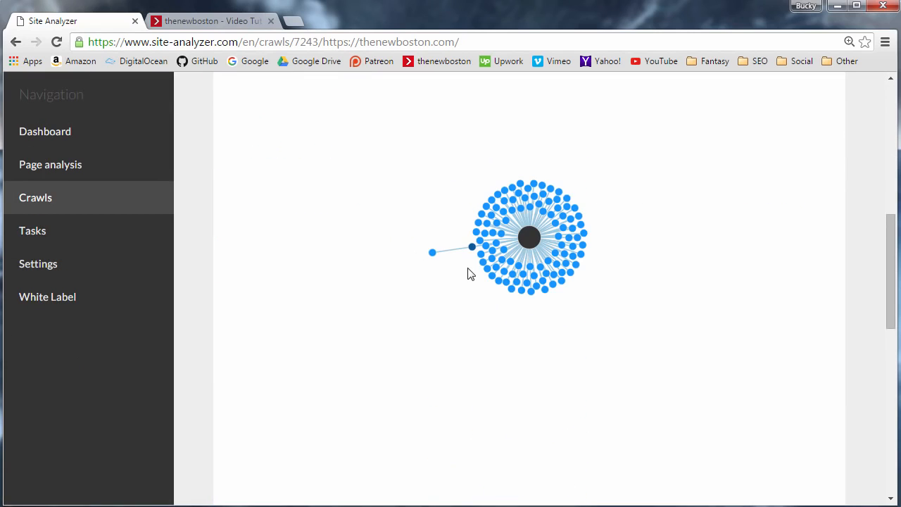
On thenewboston, highlight the URL path of the home page and of the Android App Development Introduction video page
left_click(236, 27)
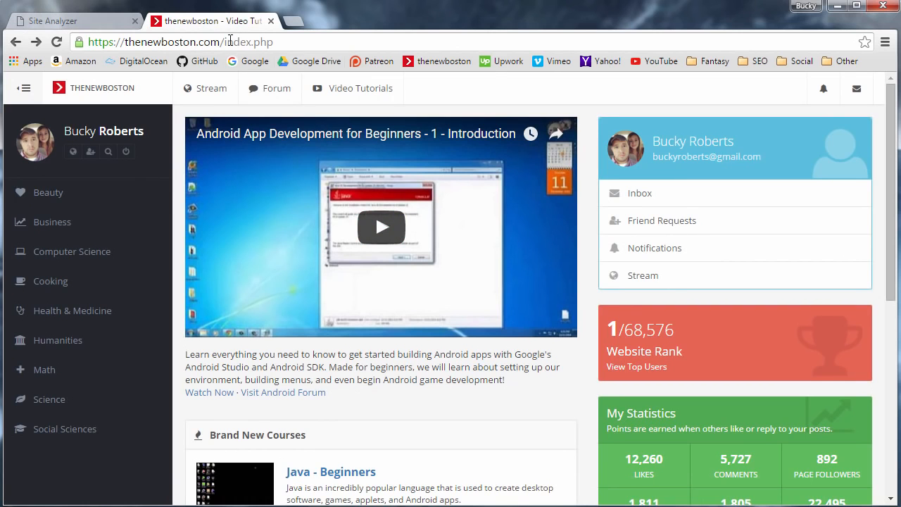
left_click_drag(222, 43, 306, 42)
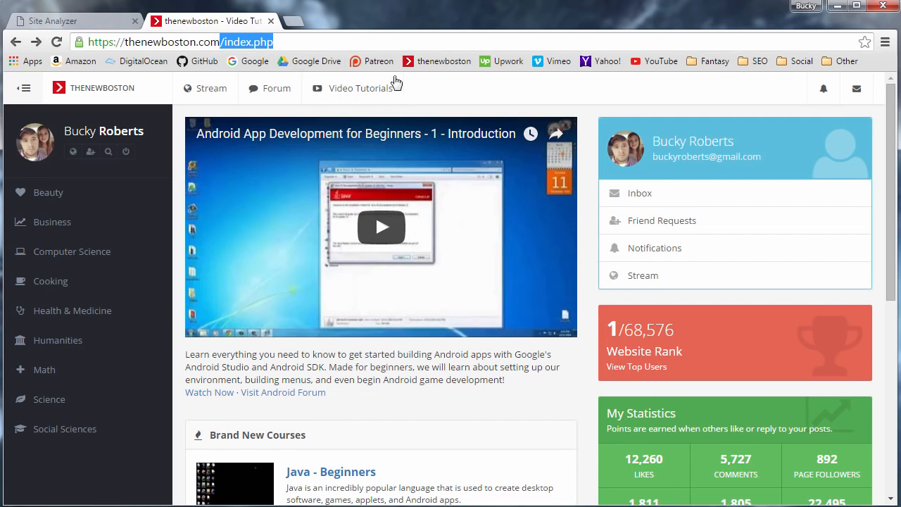
scroll(289, 282, "down", 1)
left_click(224, 323)
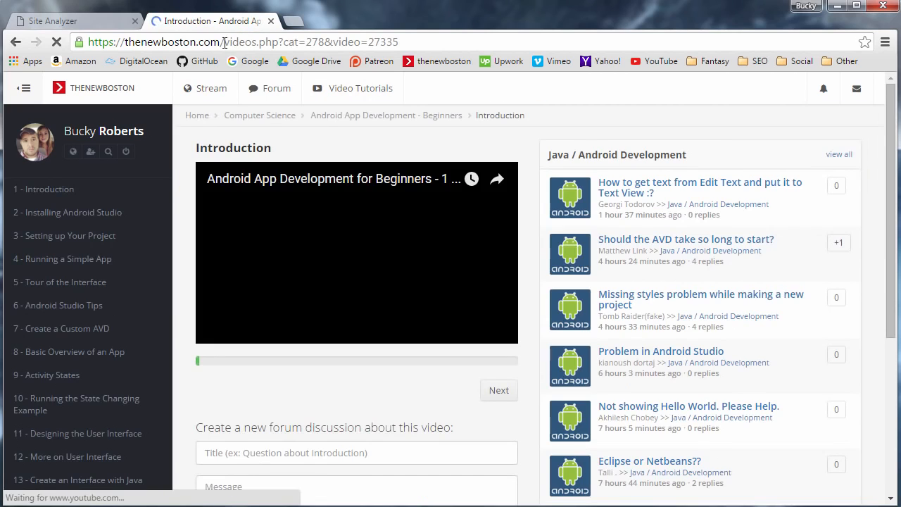
left_click_drag(221, 42, 386, 125)
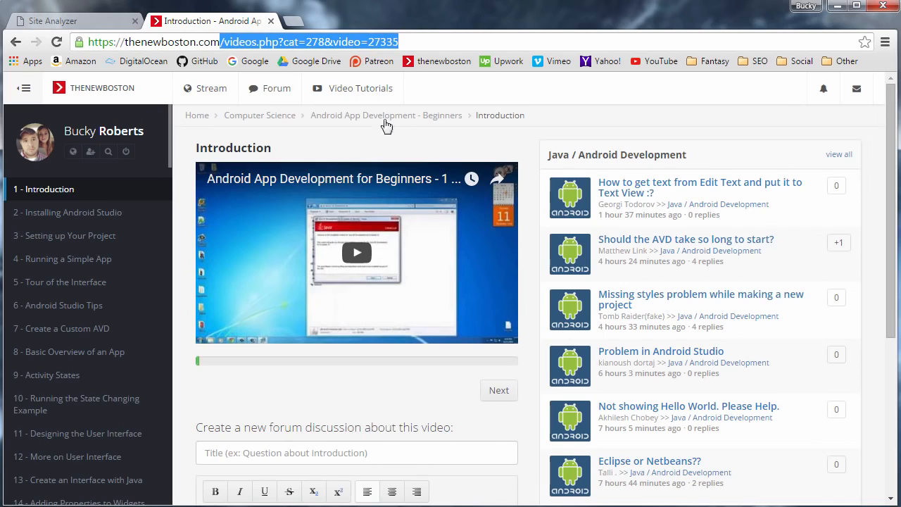
Open the forum topic "written a code which is not working please help" and highlight the forum/ directory in its URL
left_click(278, 89)
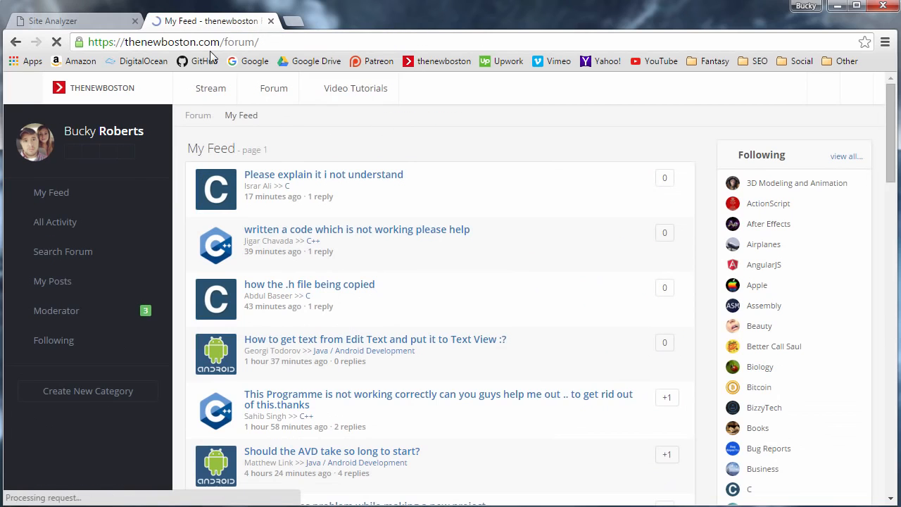
left_click(281, 231)
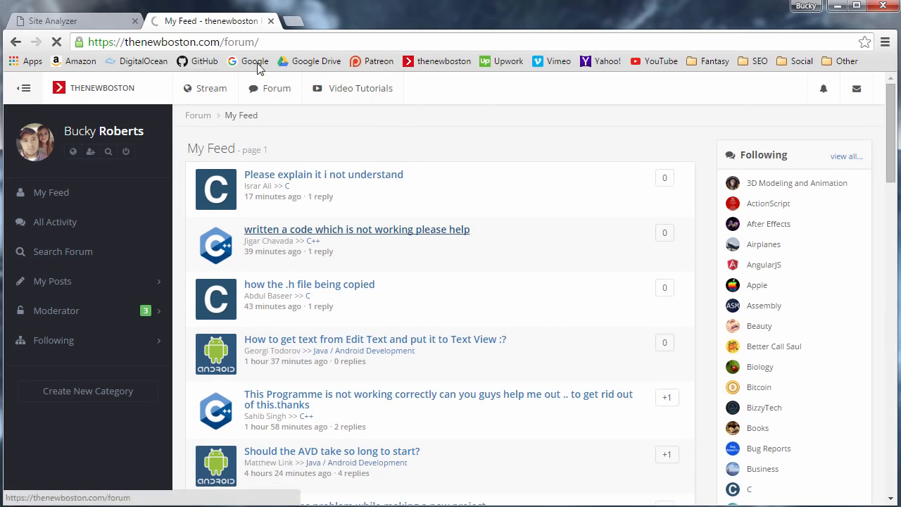
left_click_drag(259, 42, 226, 43)
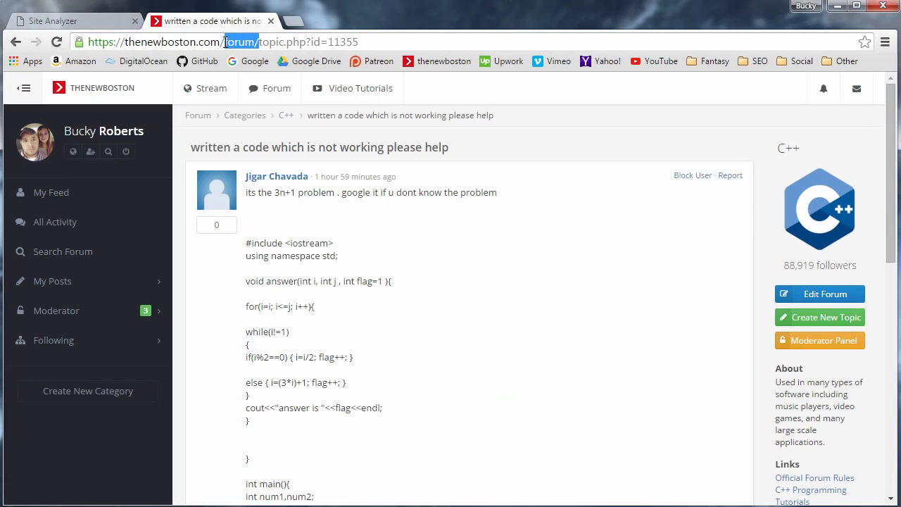
Switch to Site Analyzer, examine the outlying node and central cluster in Directory Mapping, and return to the thenewboston forum topic for comparison
left_click(225, 43)
left_click(105, 21)
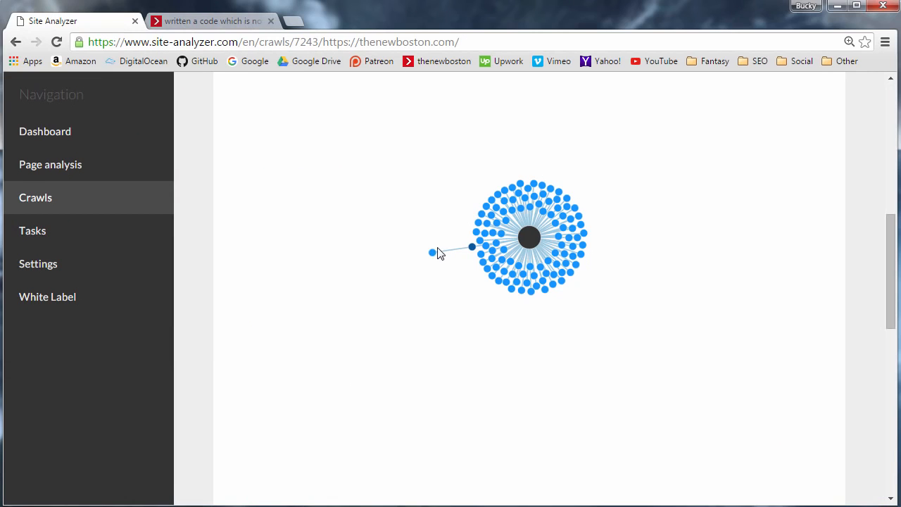
mouse_move(433, 255)
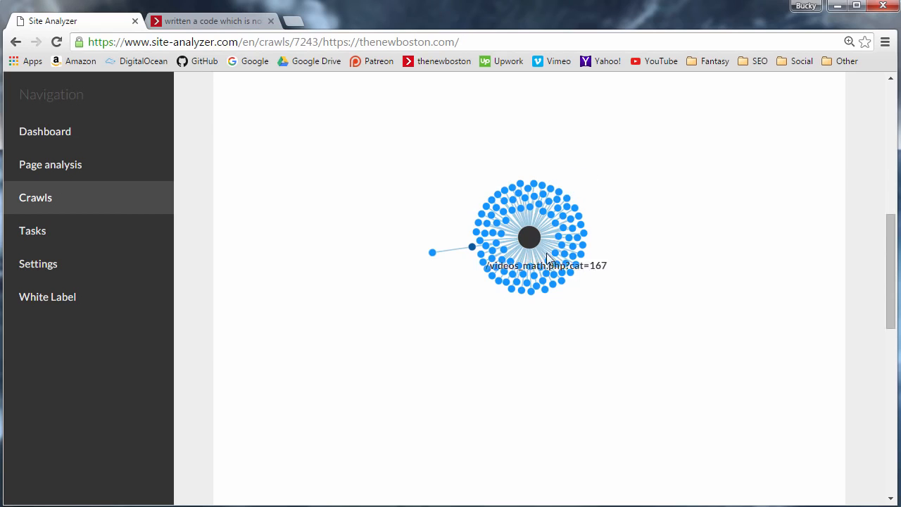
scroll(533, 270, "down", 3)
scroll(556, 240, "up", 3)
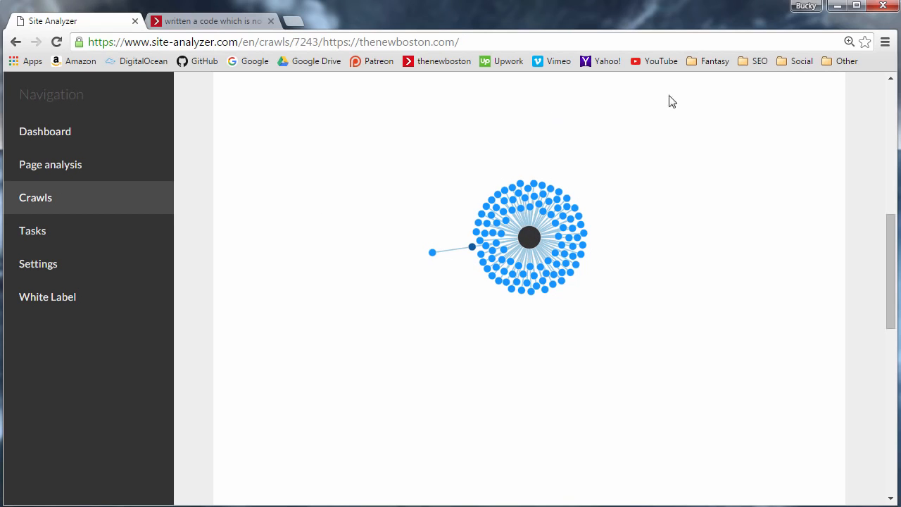
left_click(211, 21)
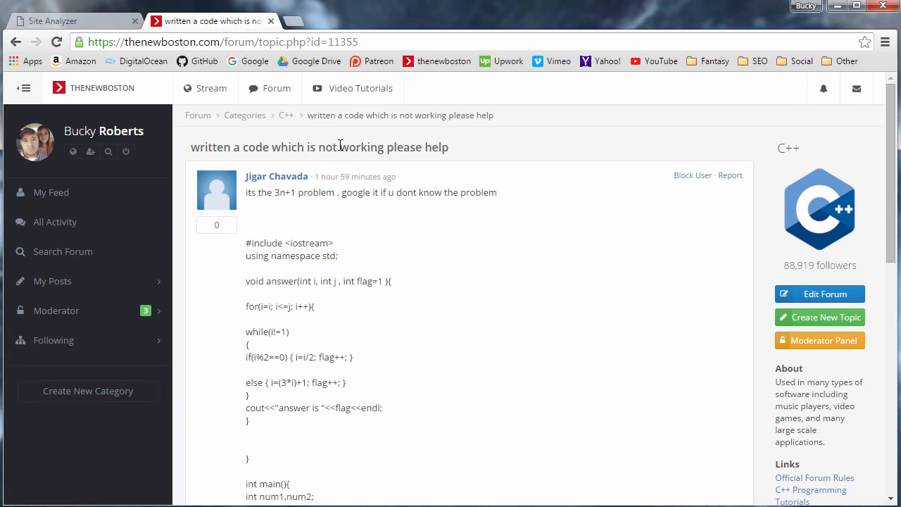
Switch back to Site Analyzer, leave the crawl report for the Crawls page, and look over the new website crawl form and saved reports
left_click(110, 20)
scroll(311, 251, "up", 5)
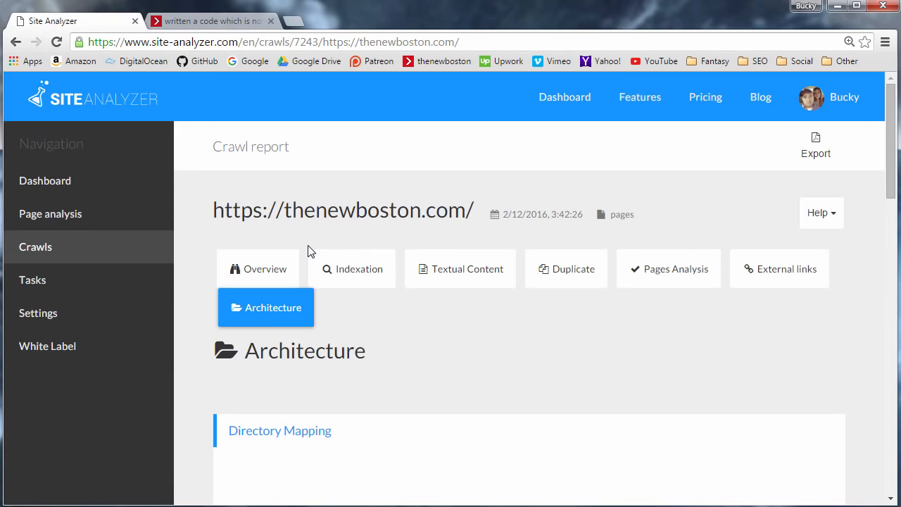
left_click(91, 246)
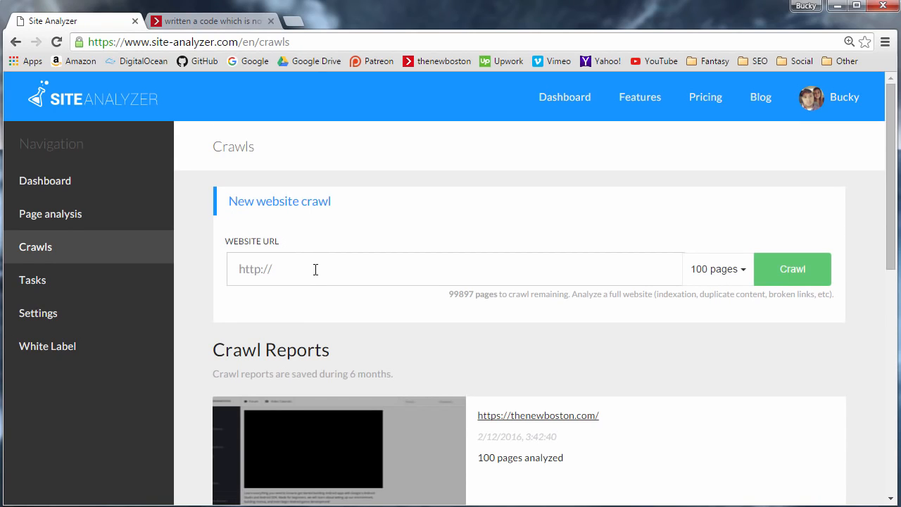
scroll(319, 268, "down", 1)
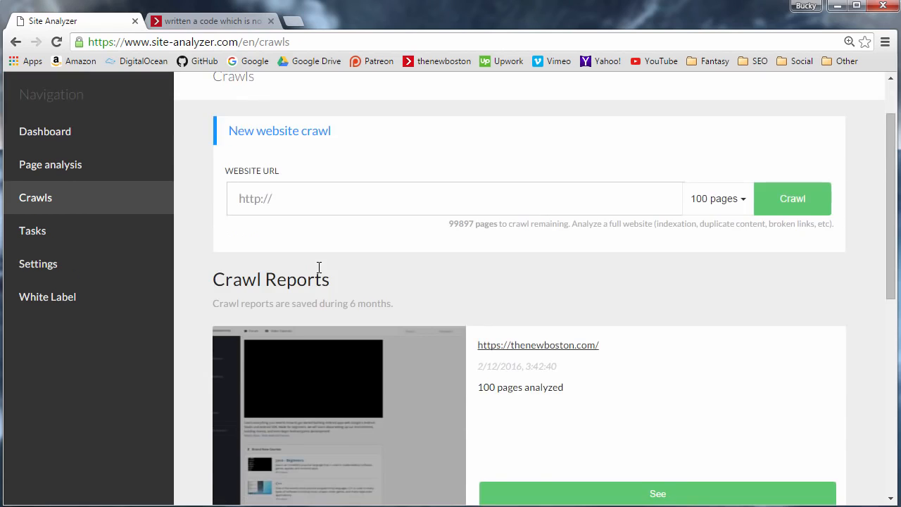
scroll(306, 282, "up", 1)
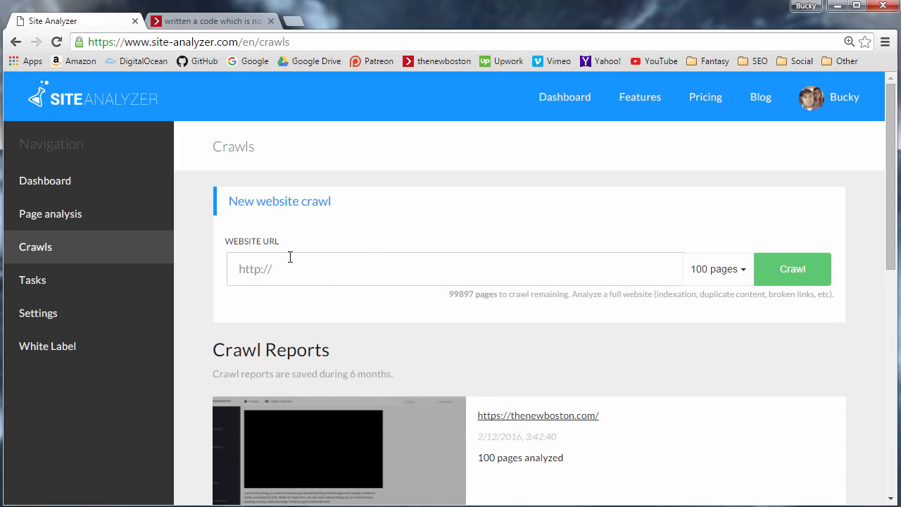